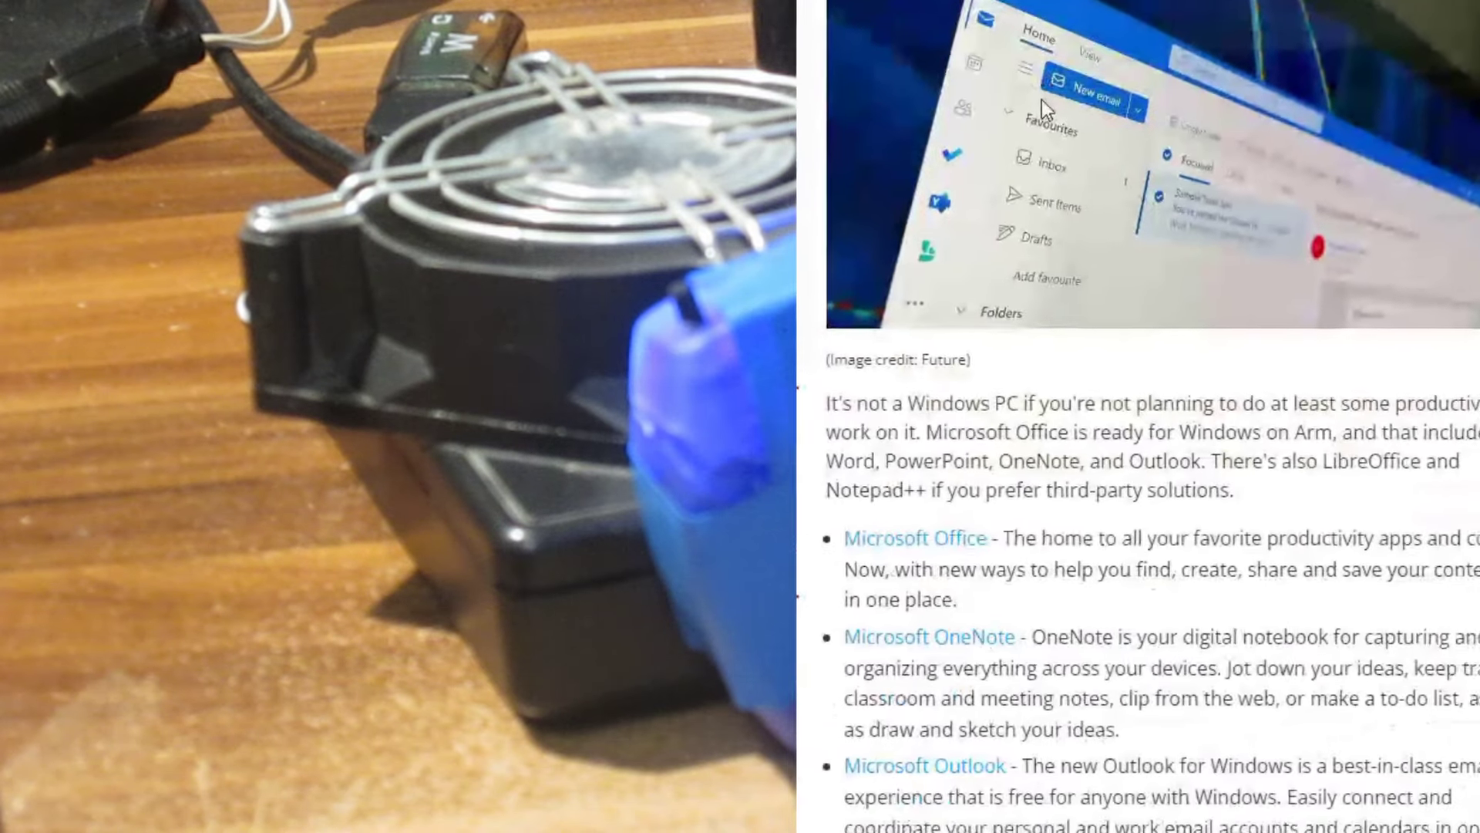
{"action": "scroll", "coordinate": [1034, 77], "scroll_direction": "down", "scroll_amount": 10}
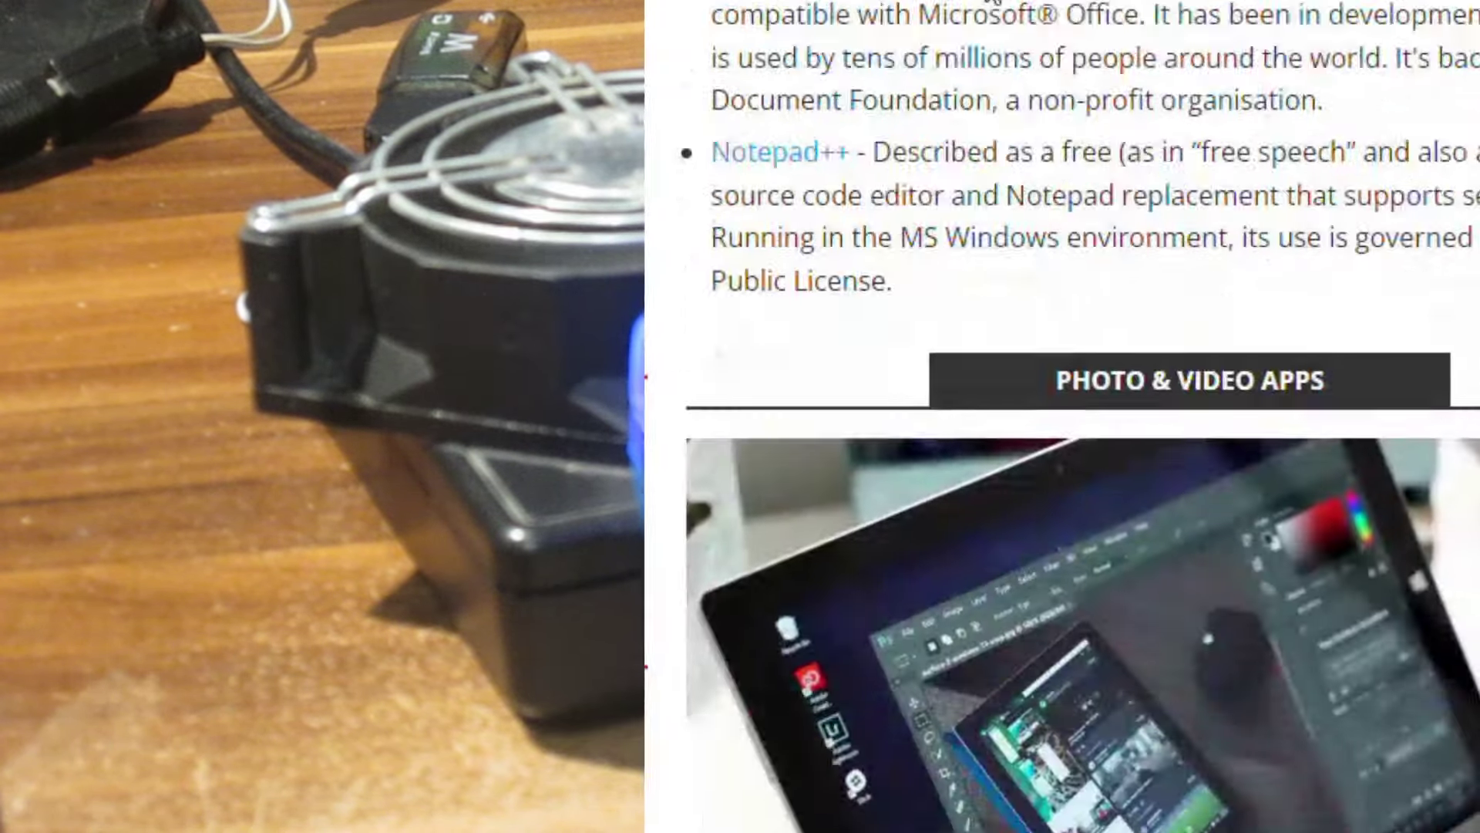
{"action": "scroll", "coordinate": [1033, 78], "scroll_direction": "down", "scroll_amount": 7}
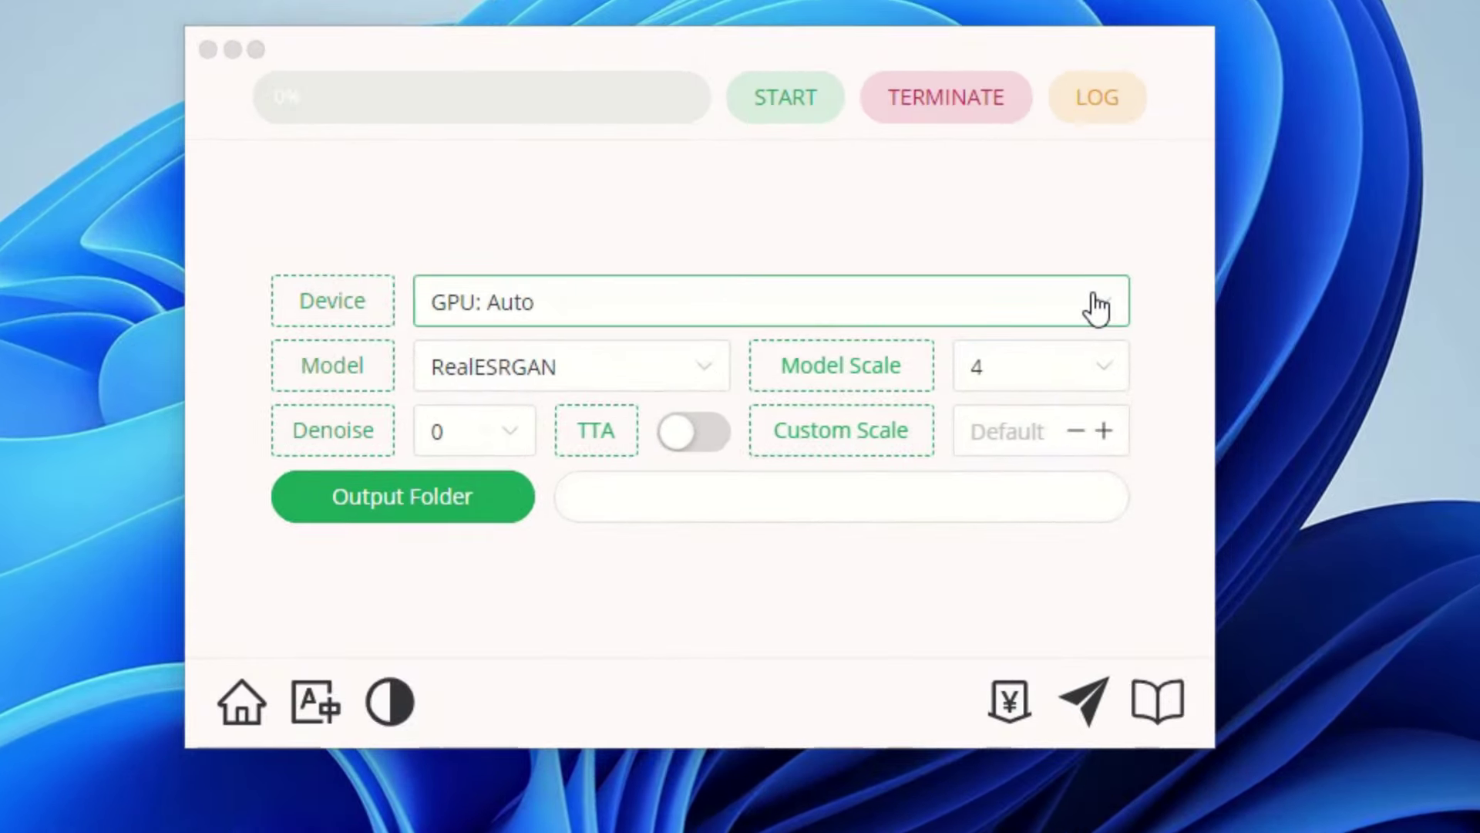
Scroll the ARM apps article and open Final2x's Device dropdown to list processing devices
{"action": "left_click", "coordinate": [980, 342]}
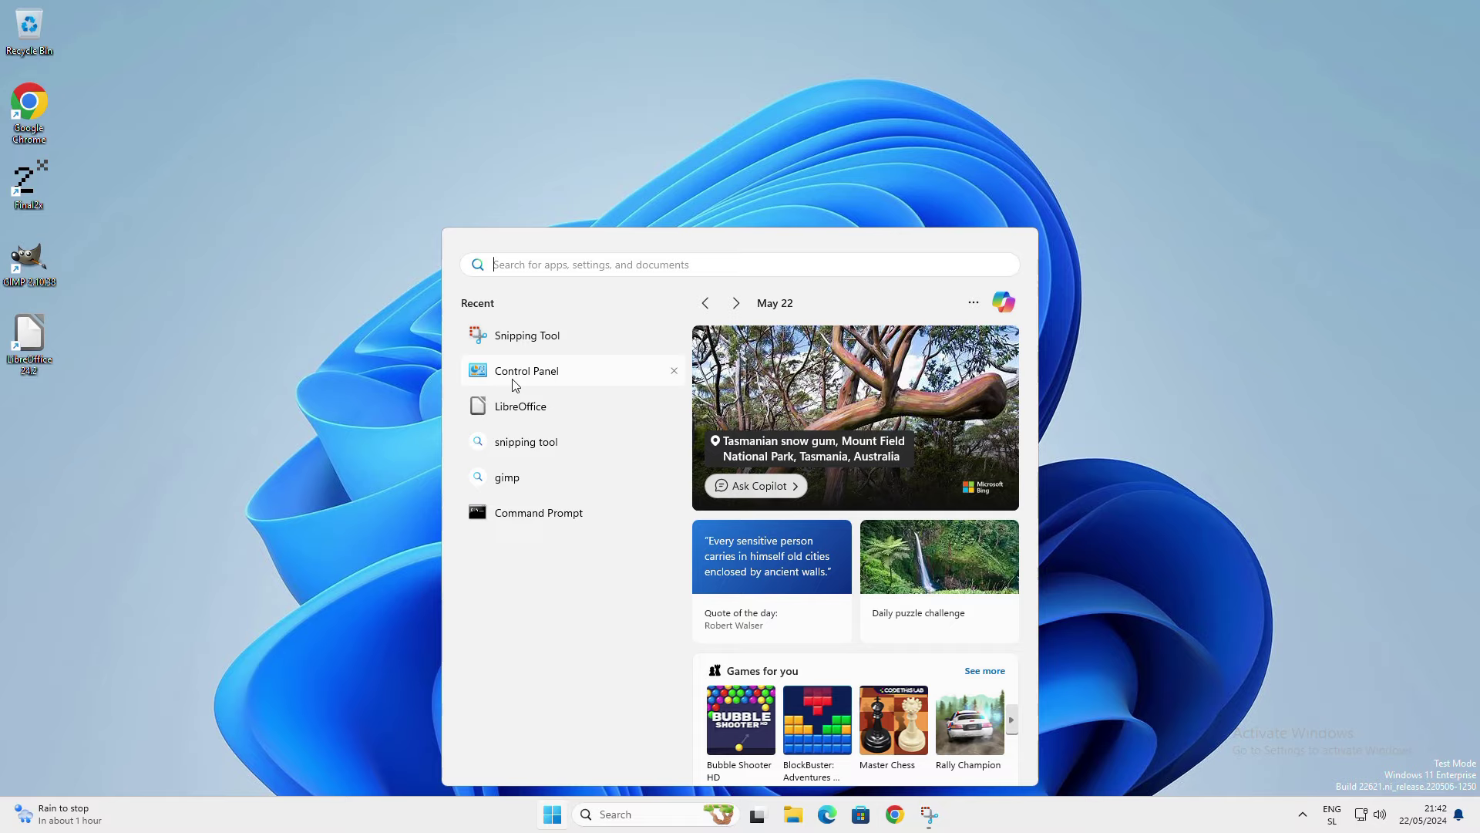
Launch Device Manager from Control Panel's All Control Panel Items view
{"action": "left_click", "coordinate": [515, 373]}
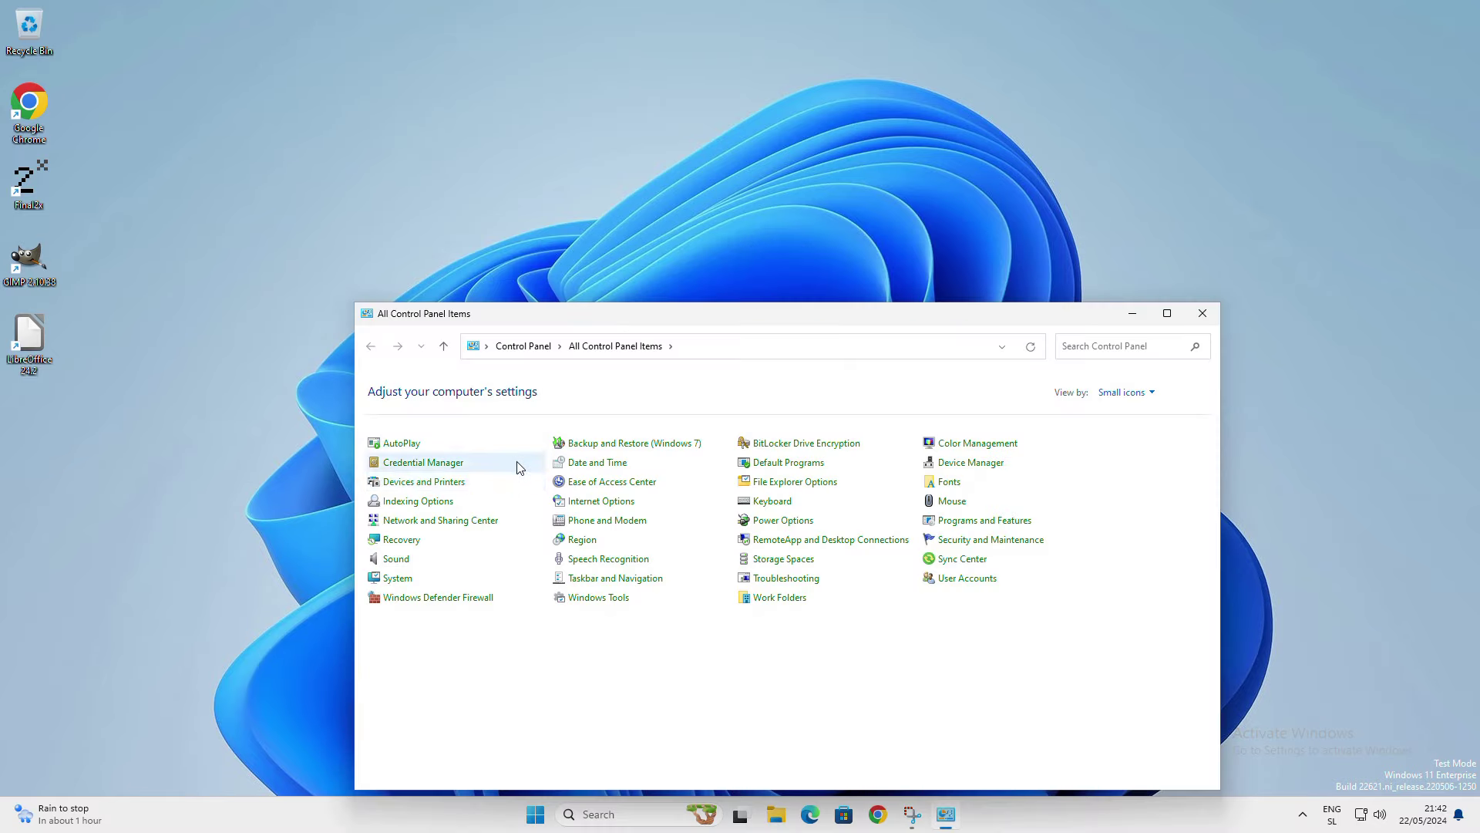
{"action": "left_click", "coordinate": [973, 462]}
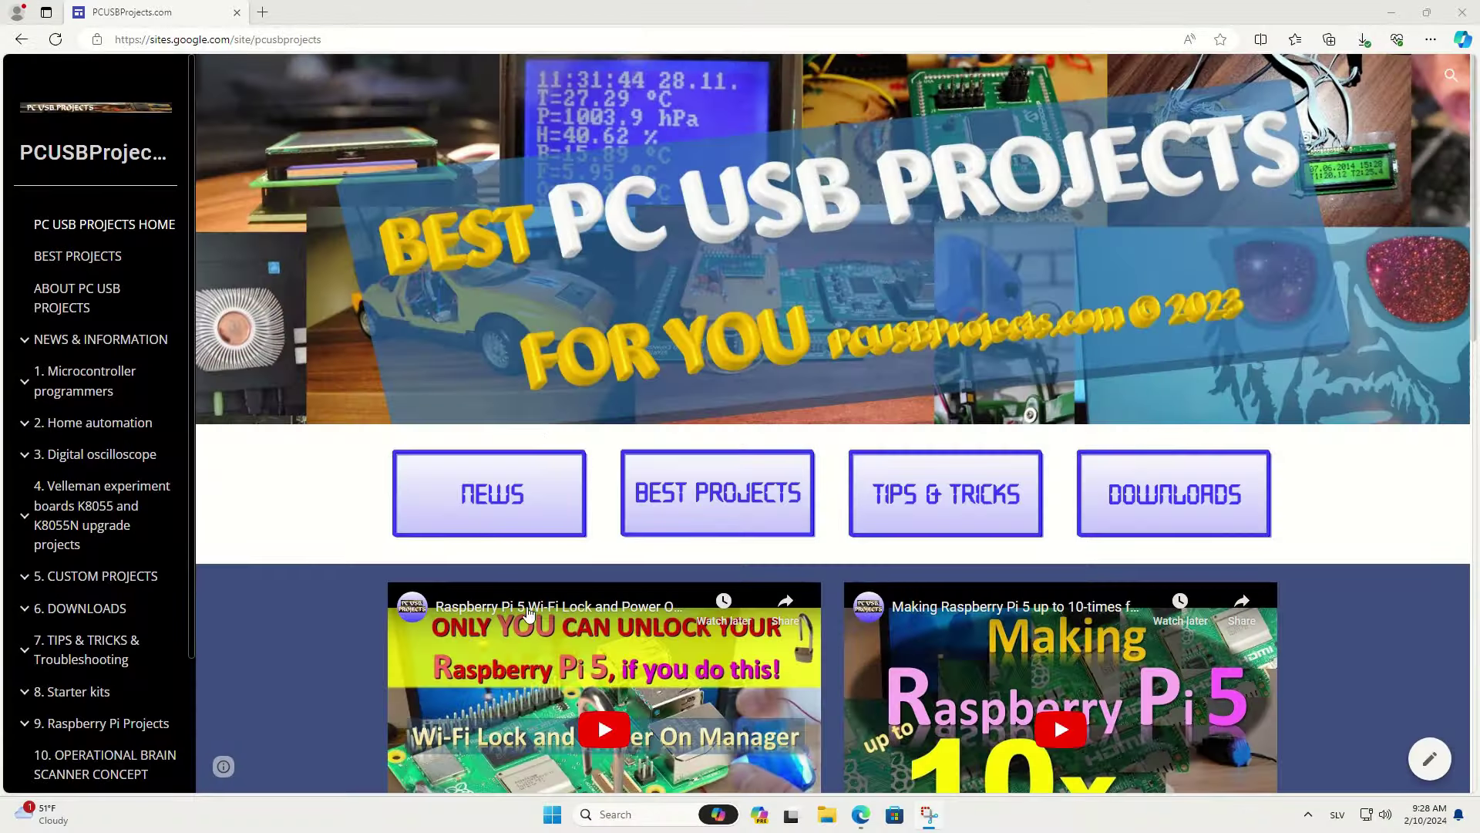
Open the Android Settings app from the app drawer
{"action": "scroll", "coordinate": [529, 613], "scroll_direction": "down", "scroll_amount": 4}
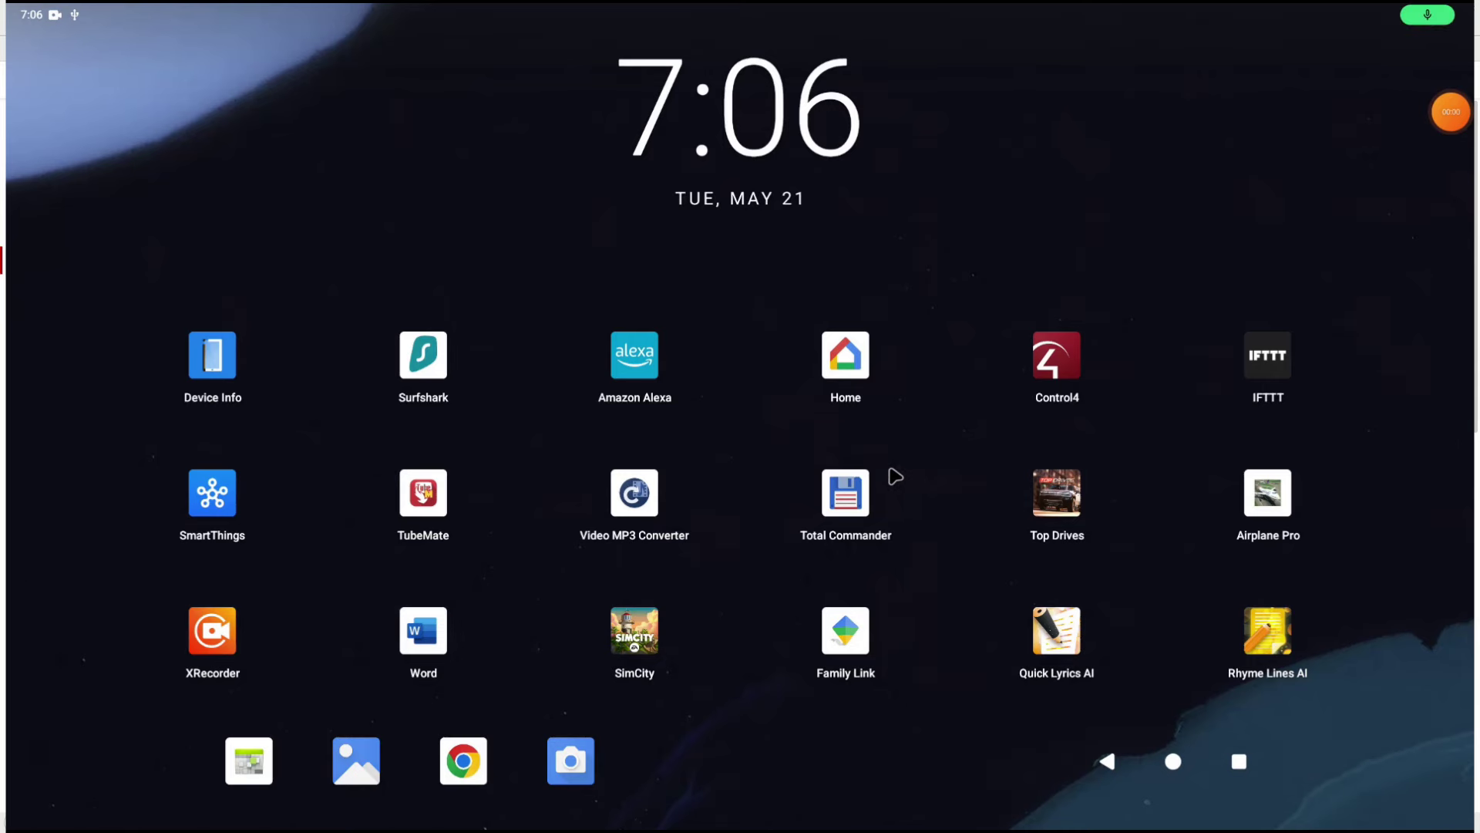
{"action": "scroll", "coordinate": [895, 476], "scroll_direction": "down", "scroll_amount": 2}
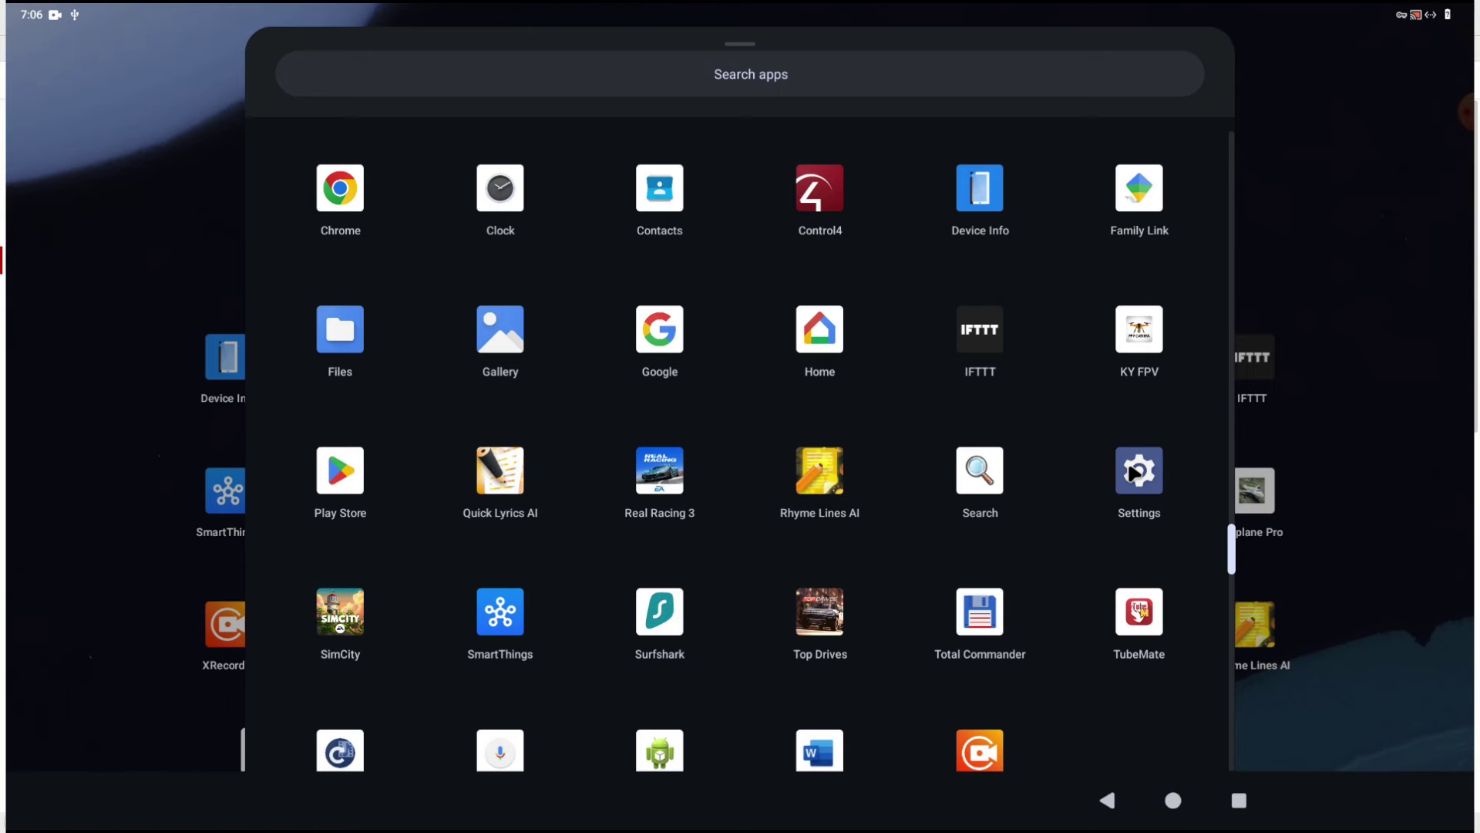
{"action": "left_click", "coordinate": [1134, 472]}
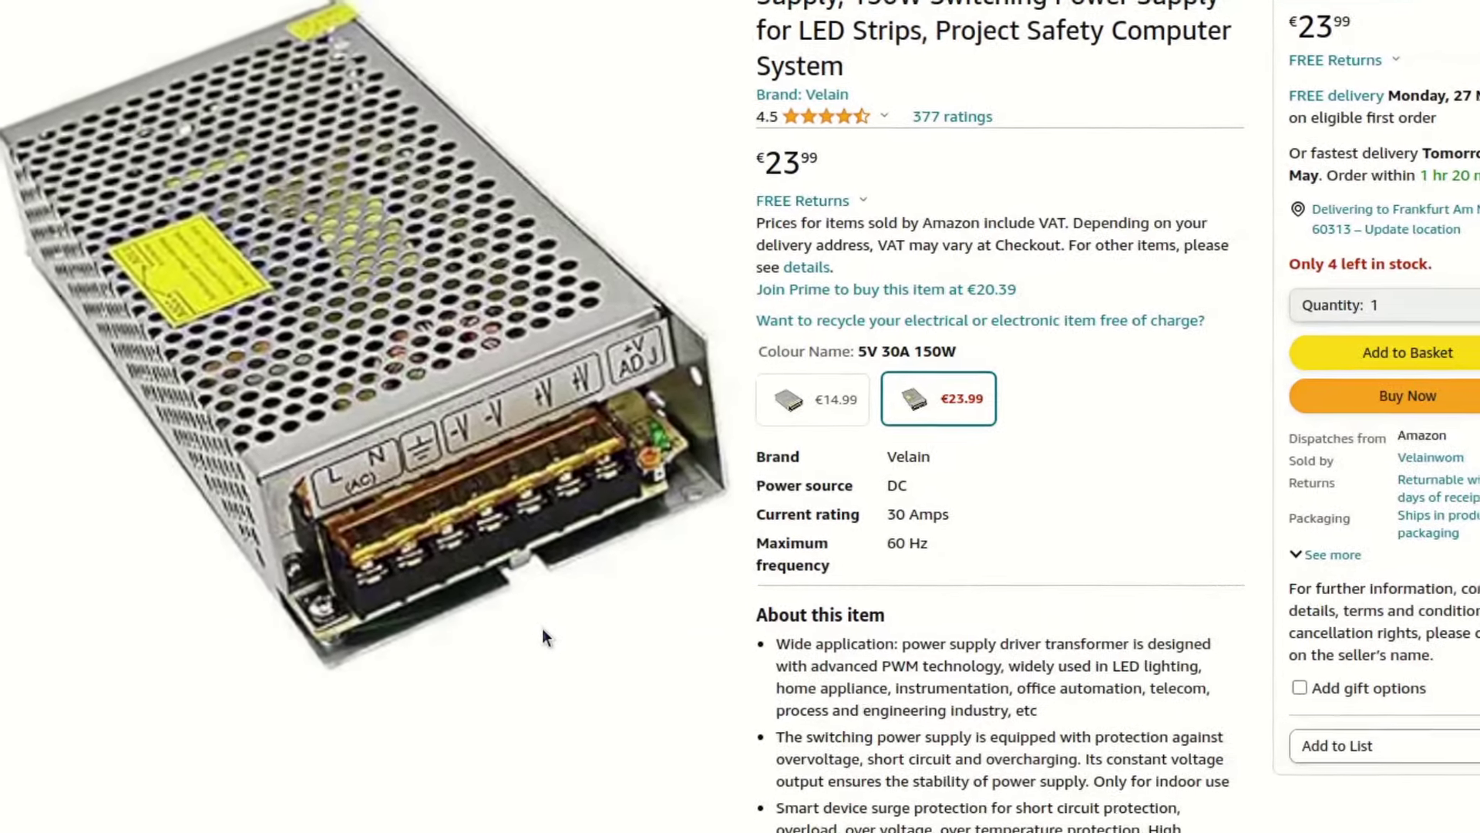
{"action": "scroll", "coordinate": [540, 632], "scroll_direction": "down", "scroll_amount": 2}
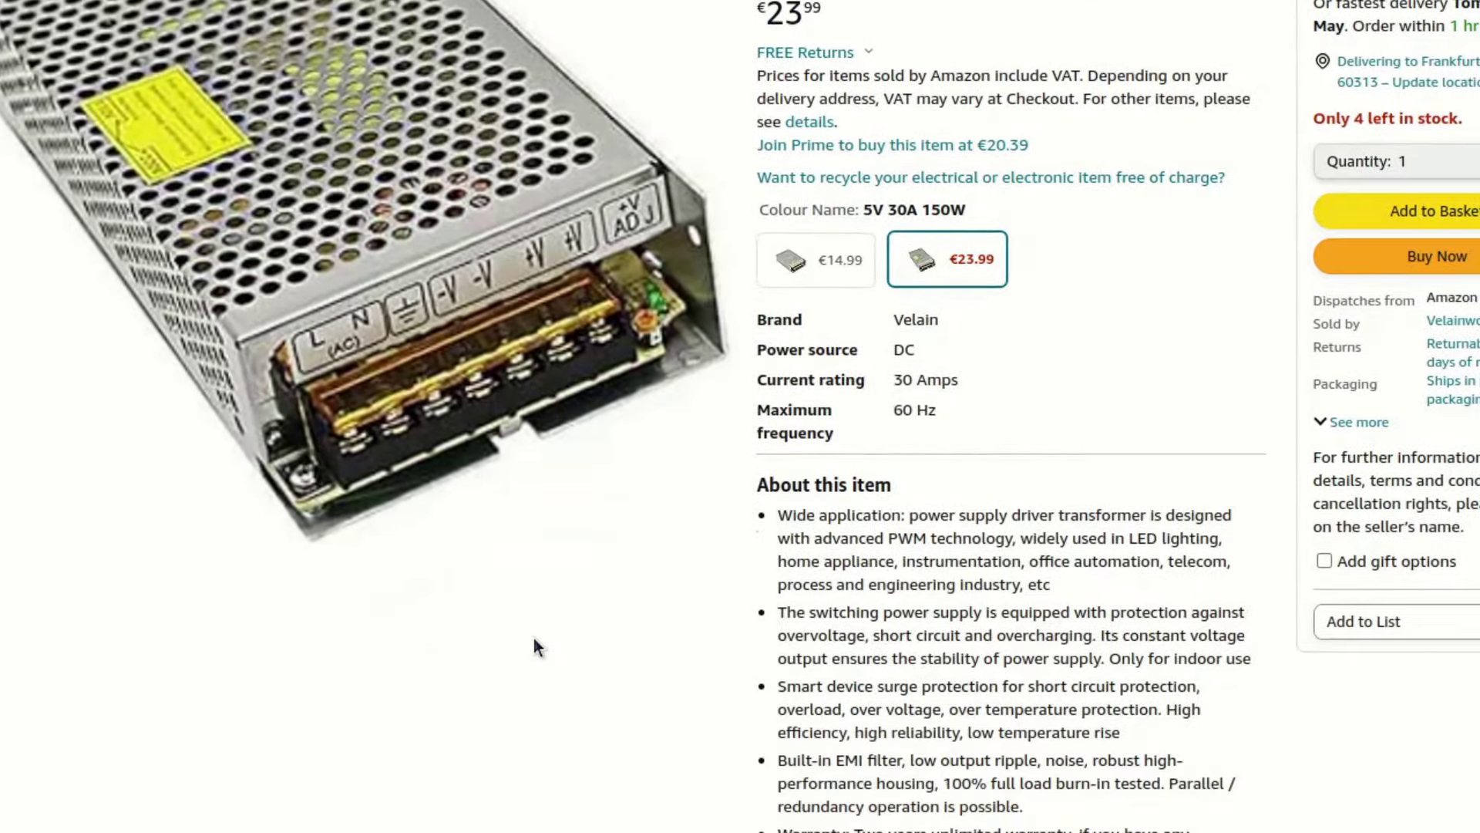
{"action": "scroll", "coordinate": [535, 646], "scroll_direction": "down", "scroll_amount": 1}
{"action": "scroll", "coordinate": [533, 636], "scroll_direction": "down", "scroll_amount": 5}
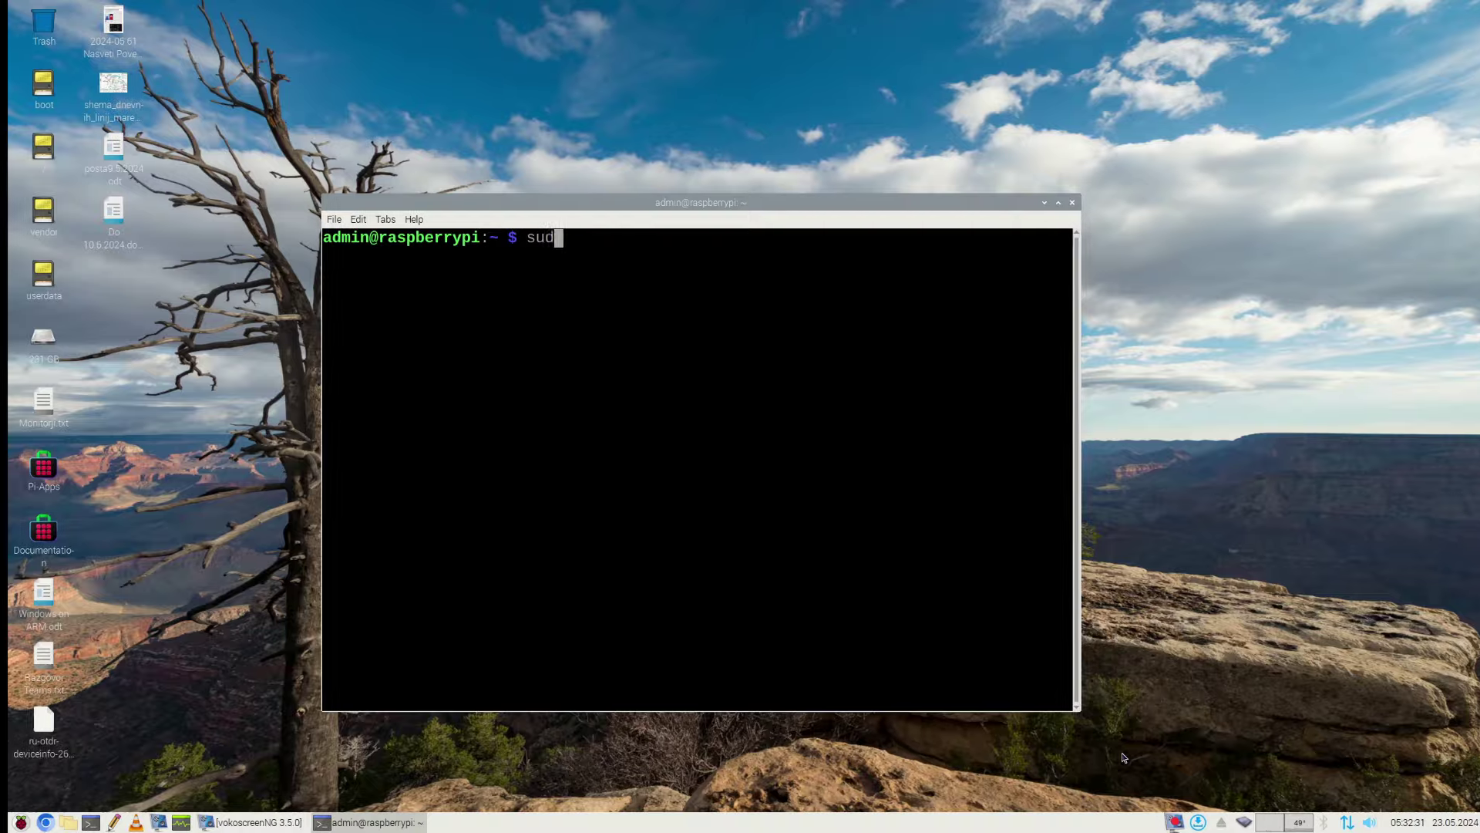
Type the sudo rpi-eeprom-config command in LXTerminal, correcting the mistyped letters
{"action": "type", "text": "o ee"}
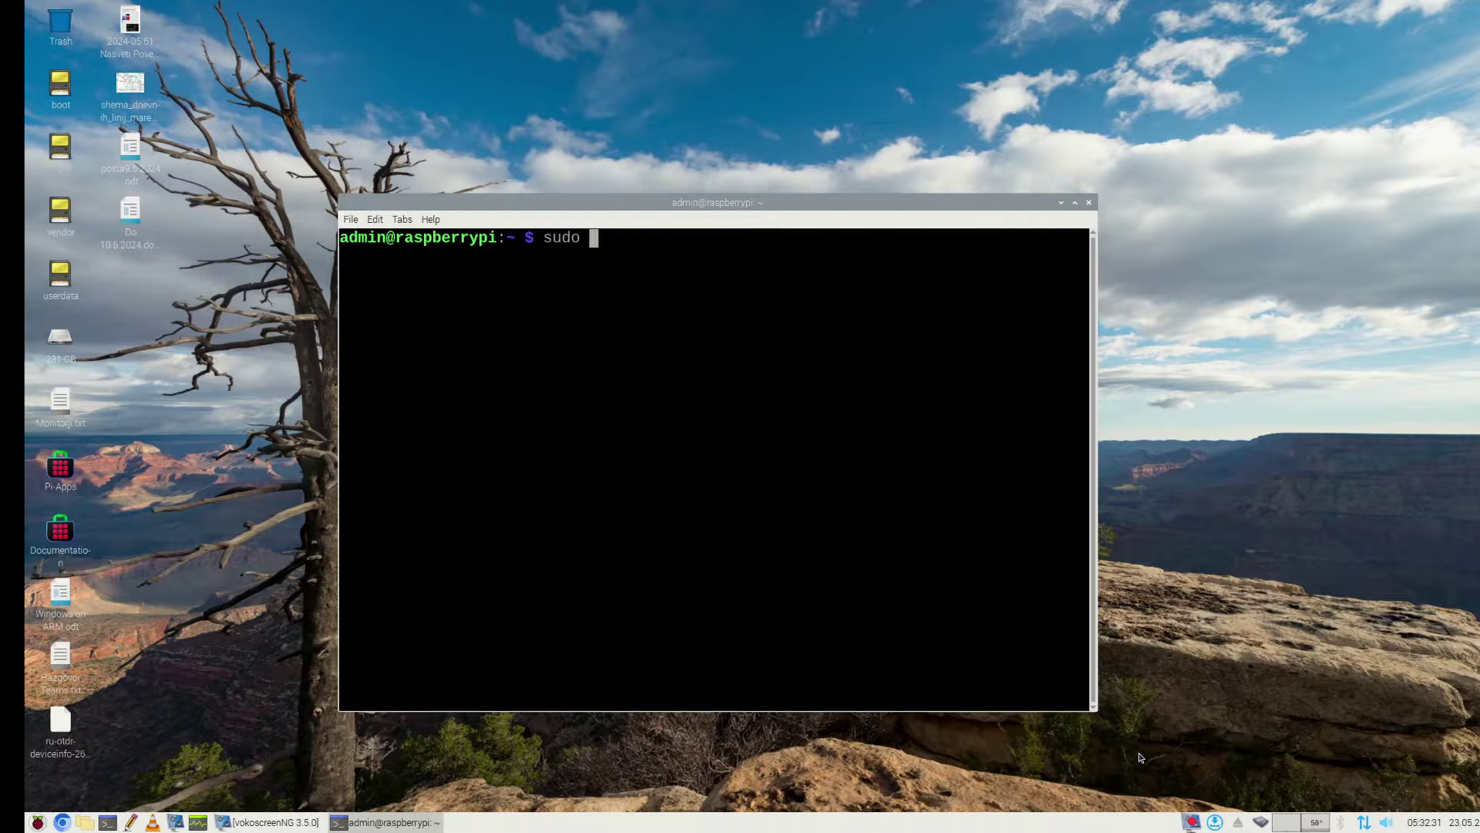
{"action": "key", "text": "BackSpace"}
{"action": "key", "text": "BackSpace"}
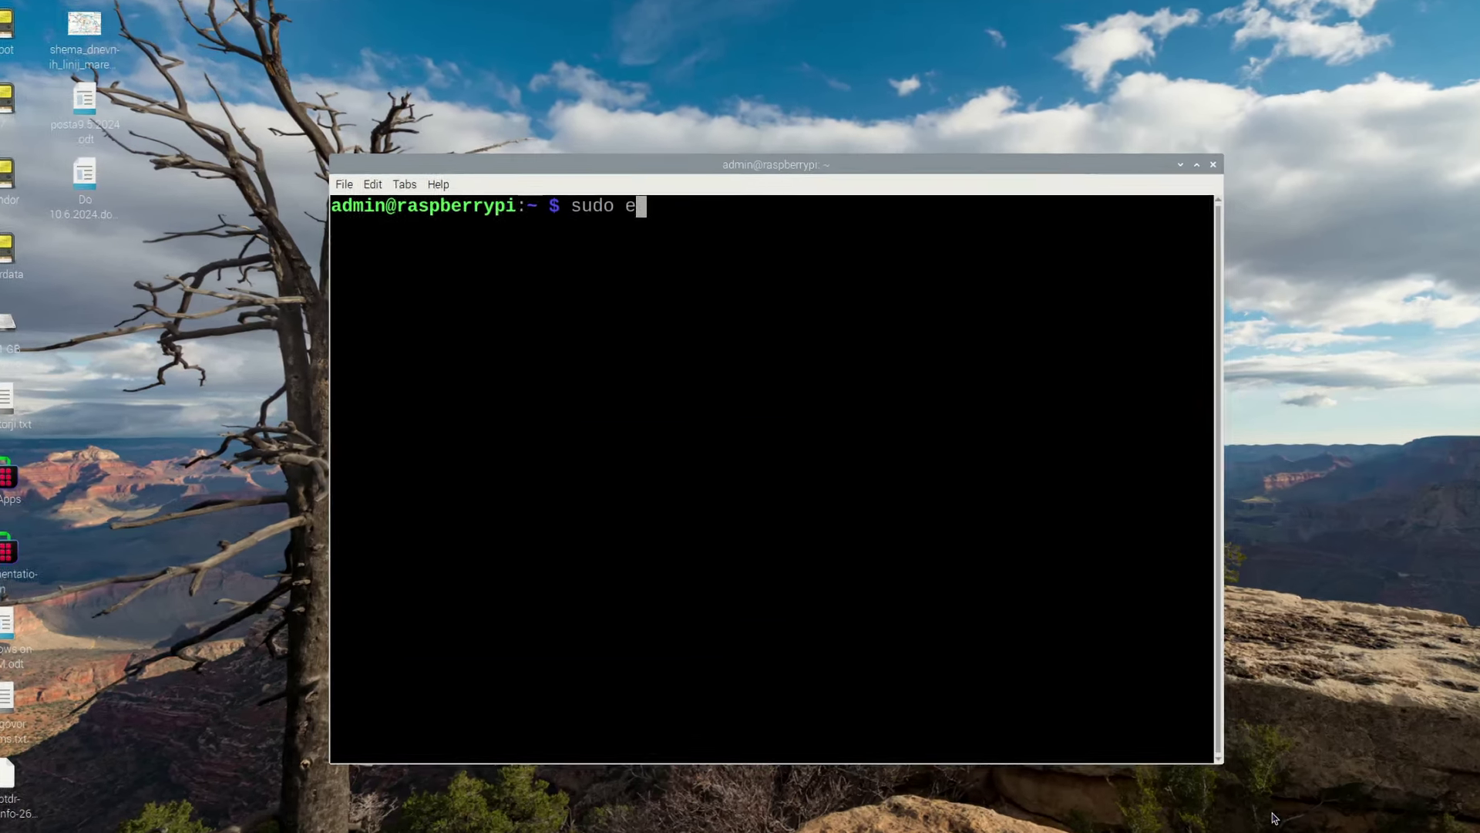
{"action": "type", "text": "rpi"}
{"action": "type", "text": "-"}
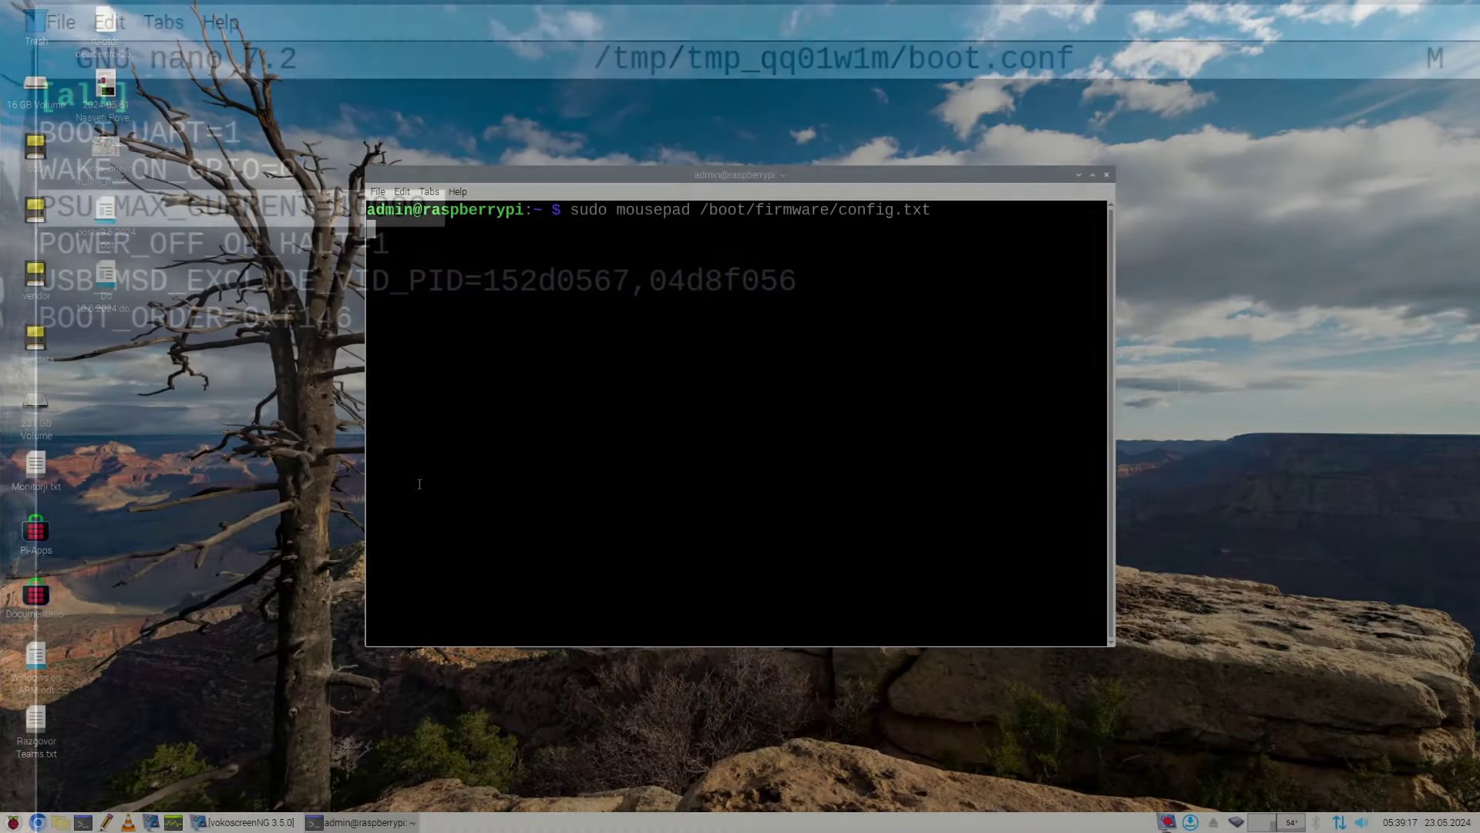
Scroll config.txt to the [all] section and select usb_max_current_enable=1 on line 64
{"action": "scroll", "coordinate": [256, 187], "scroll_direction": "down", "scroll_amount": 1}
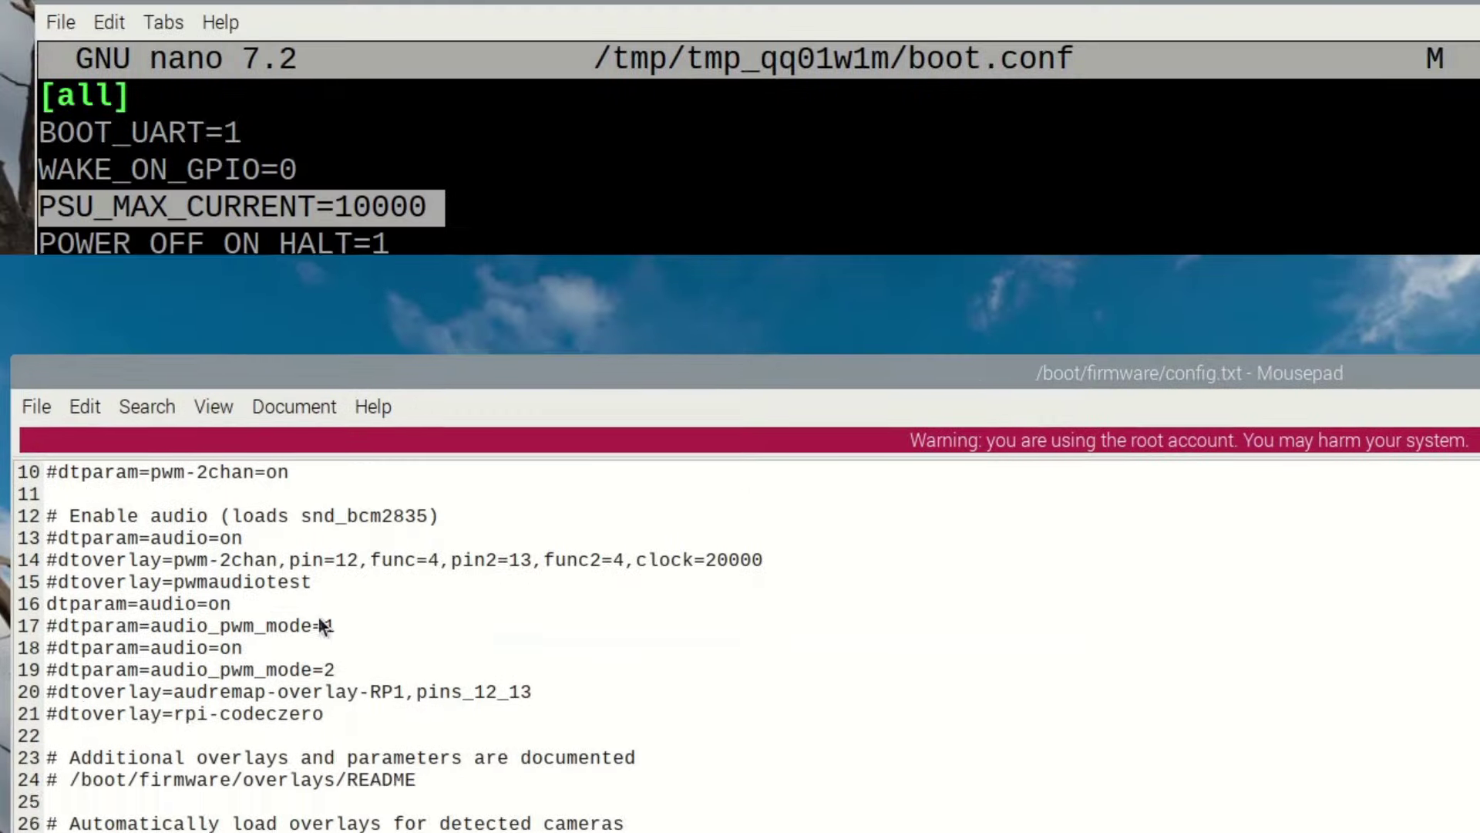
{"action": "left_click", "coordinate": [202, 192]}
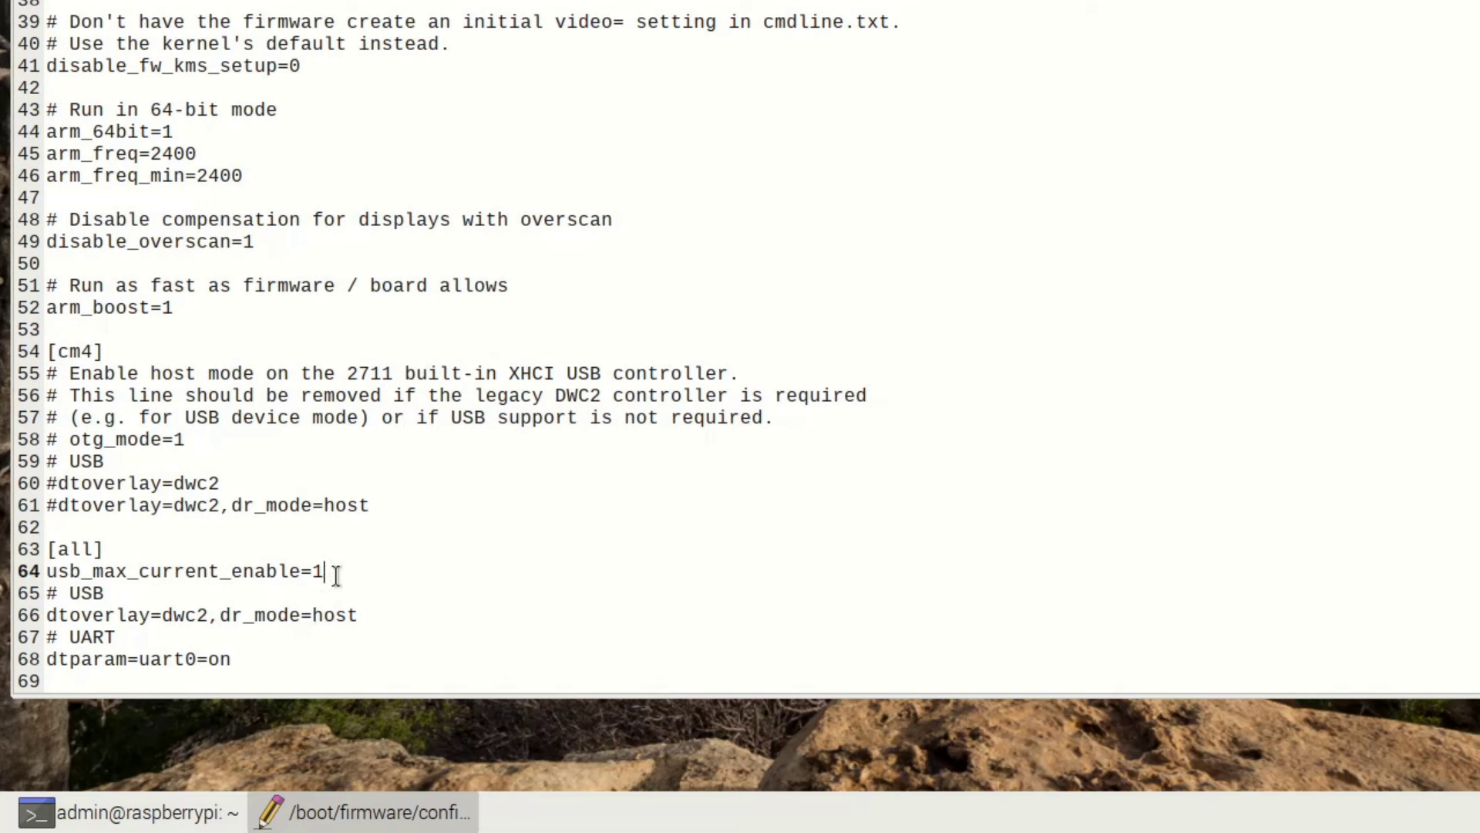
{"action": "left_click_drag", "start_coordinate": [227, 574], "coordinate": [96, 574]}
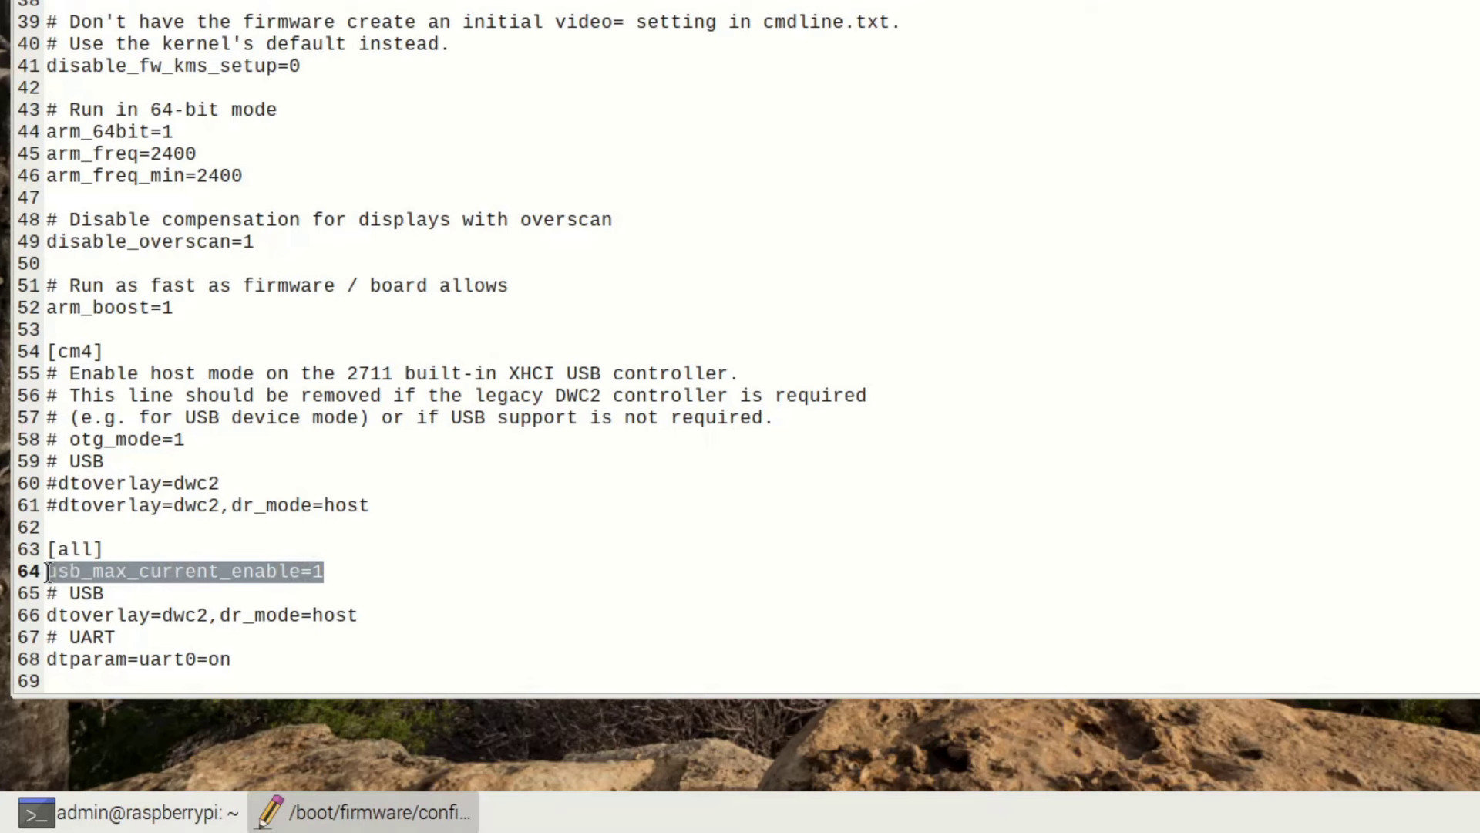
{"action": "left_click", "coordinate": [370, 570]}
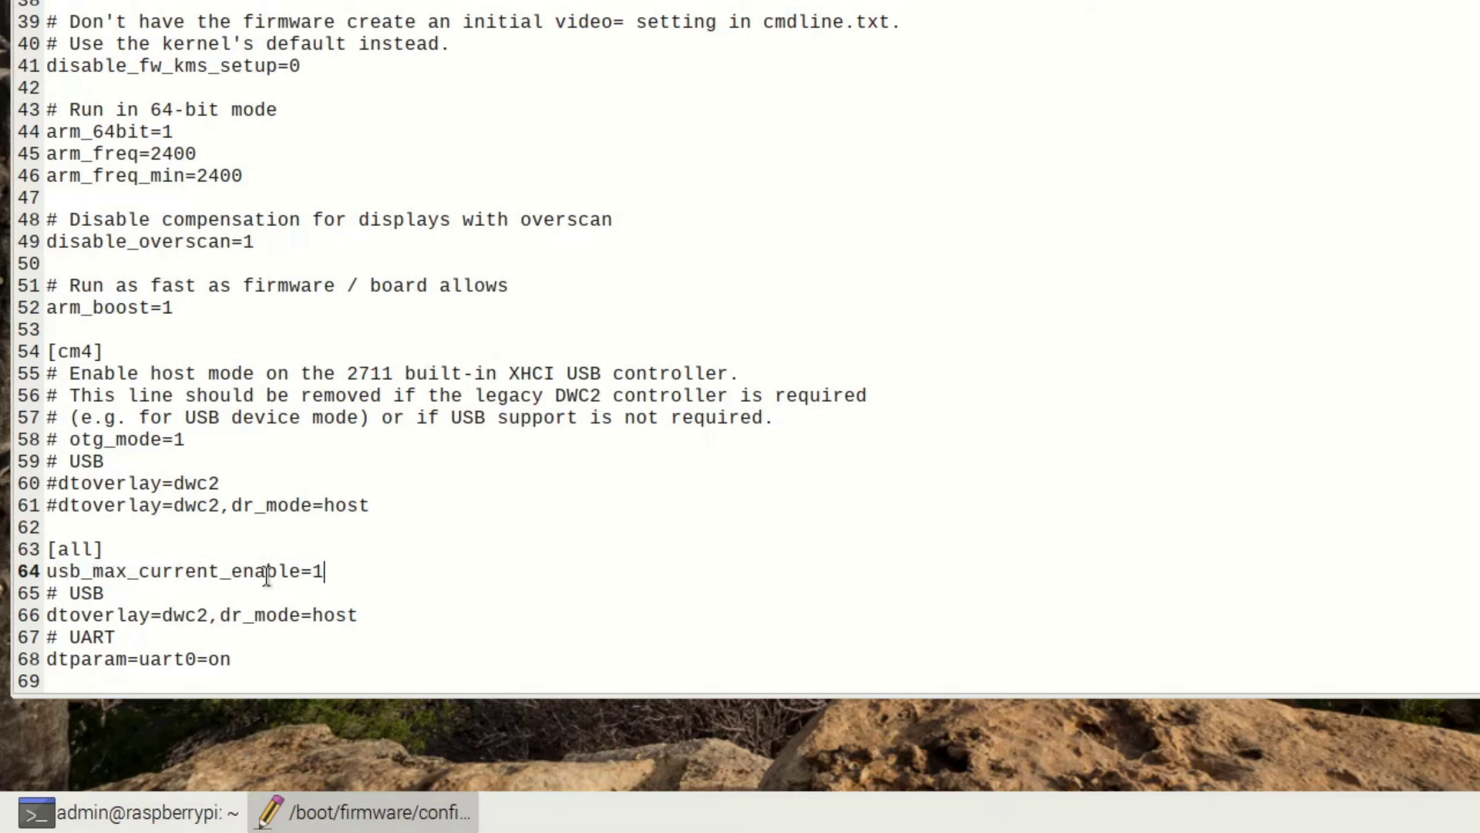
{"action": "left_click_drag", "start_coordinate": [324, 574], "coordinate": [58, 572]}
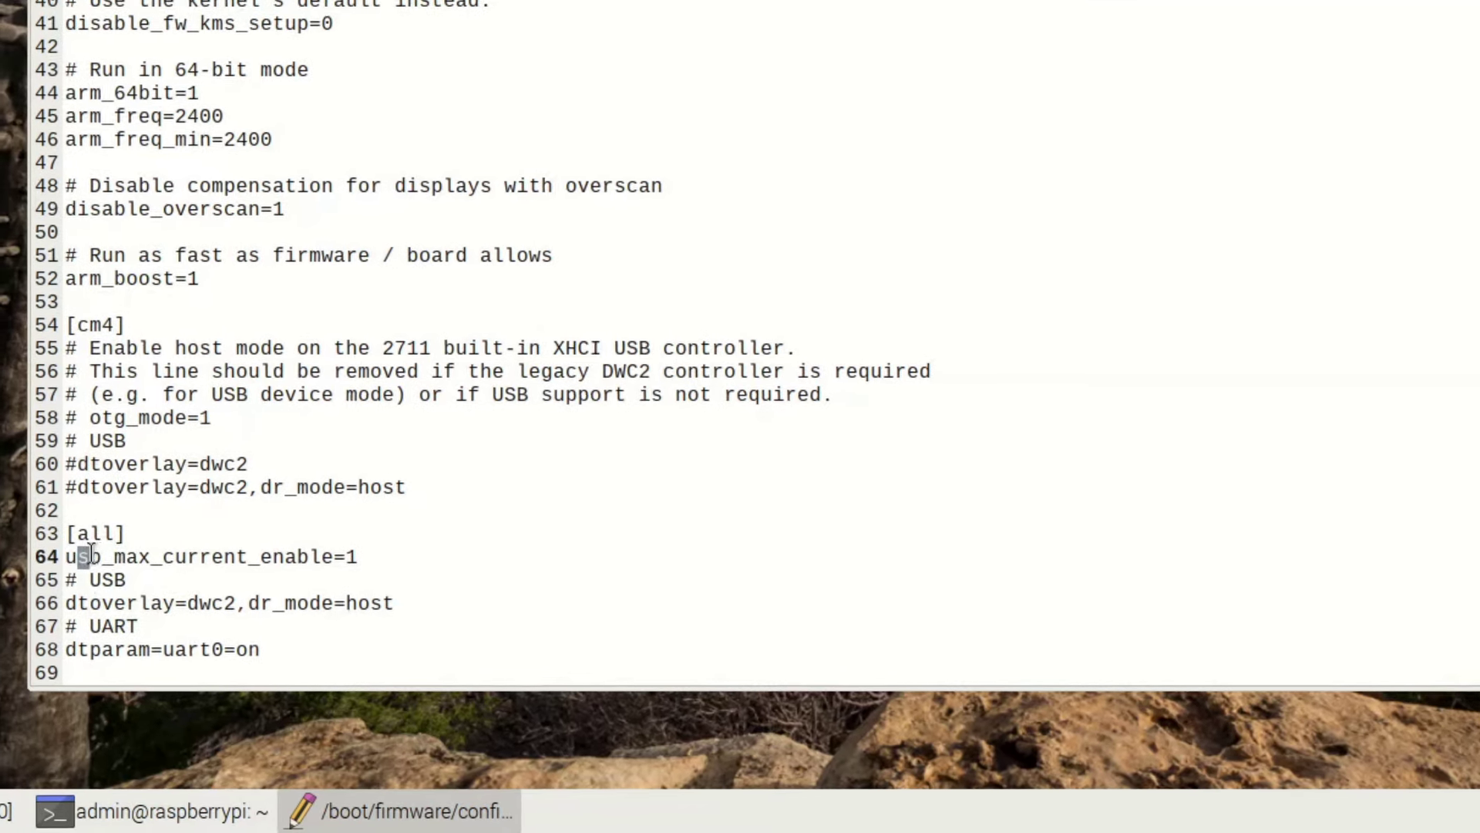
{"action": "left_click_drag", "start_coordinate": [380, 550], "coordinate": [110, 523]}
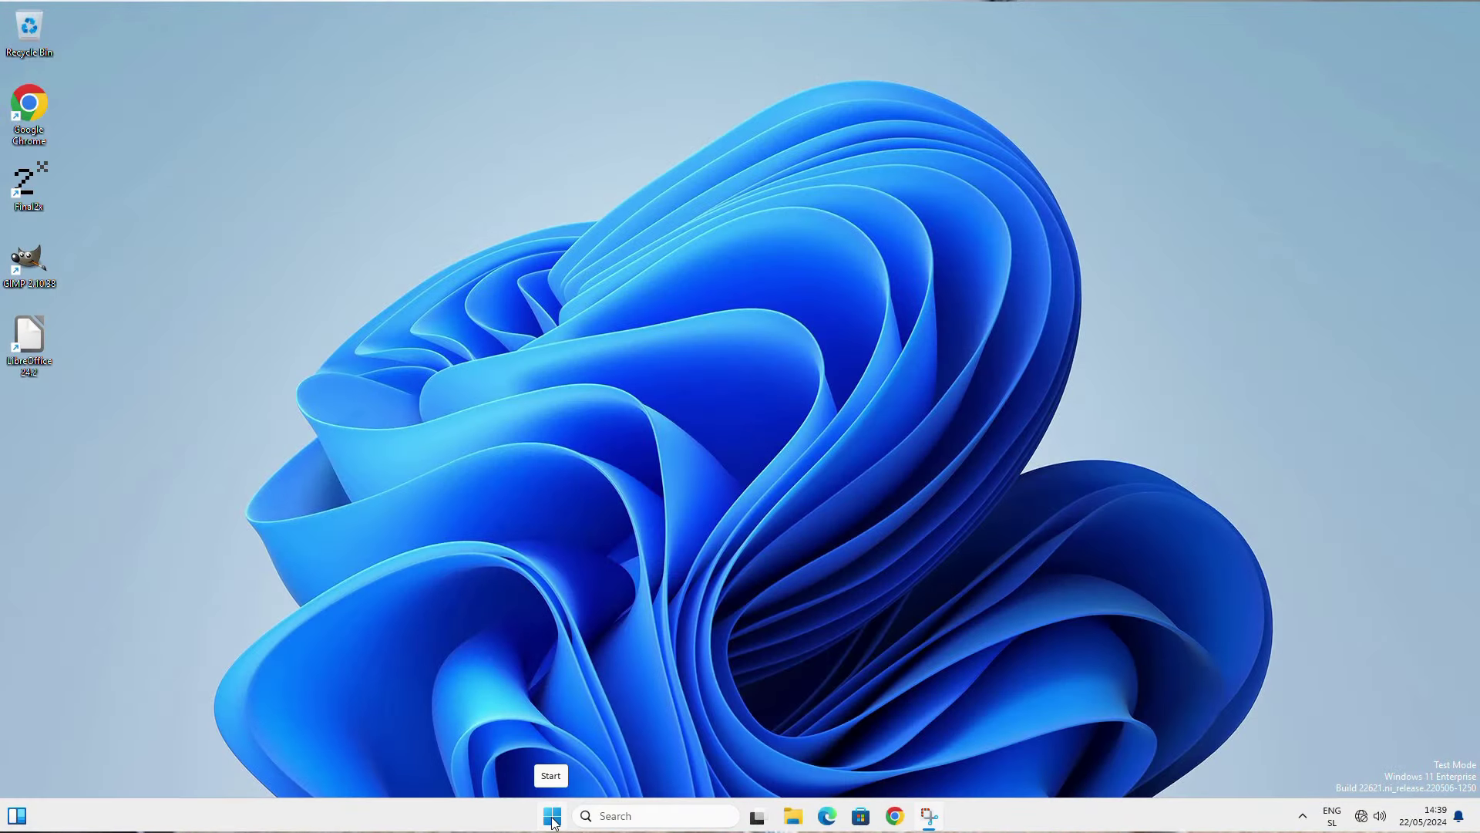
Open Device Manager through Control Panel and select the unrecognised RNDIS device
{"action": "left_click", "coordinate": [616, 815]}
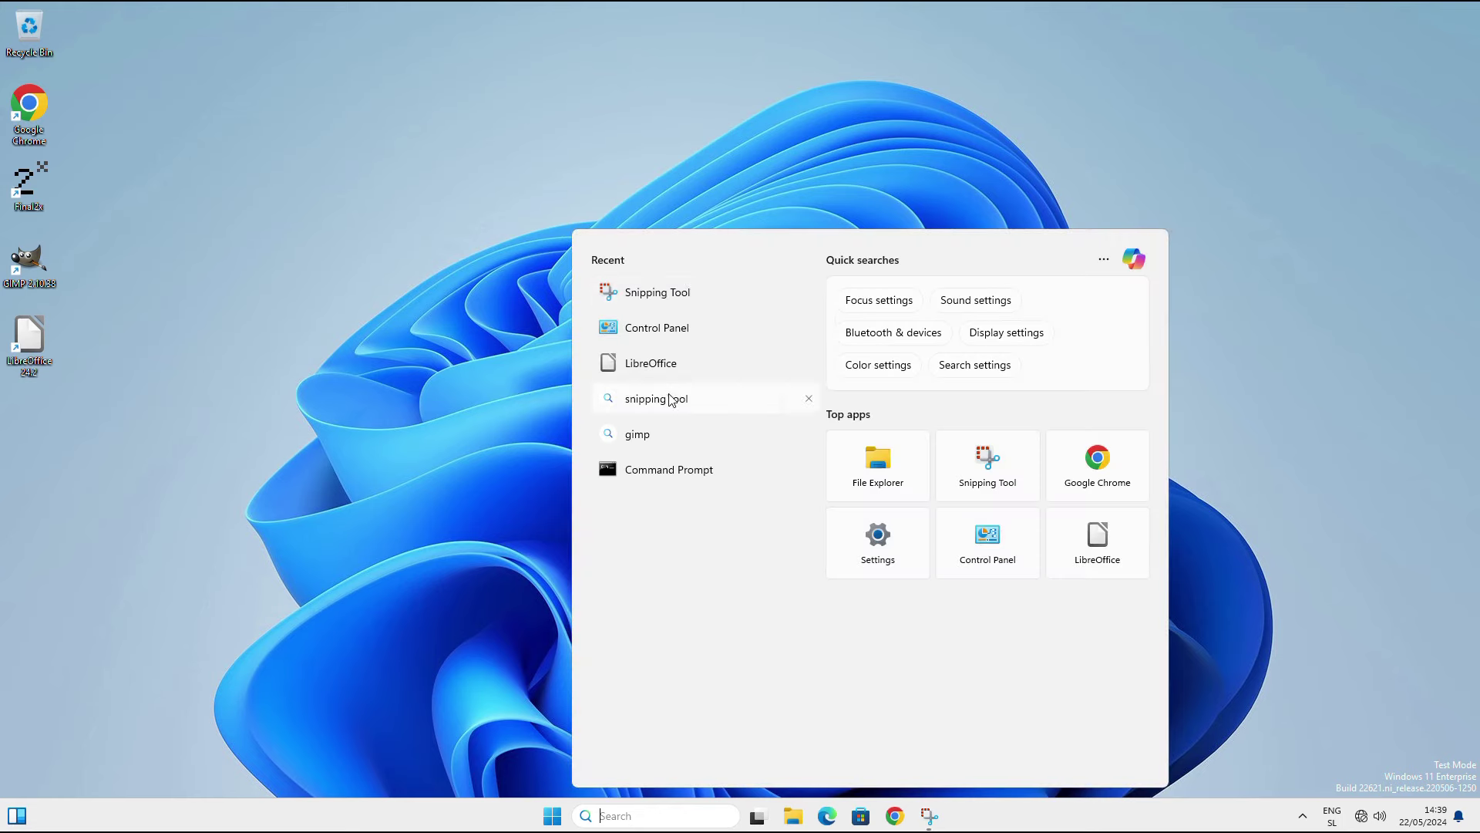
{"action": "left_click", "coordinate": [659, 330]}
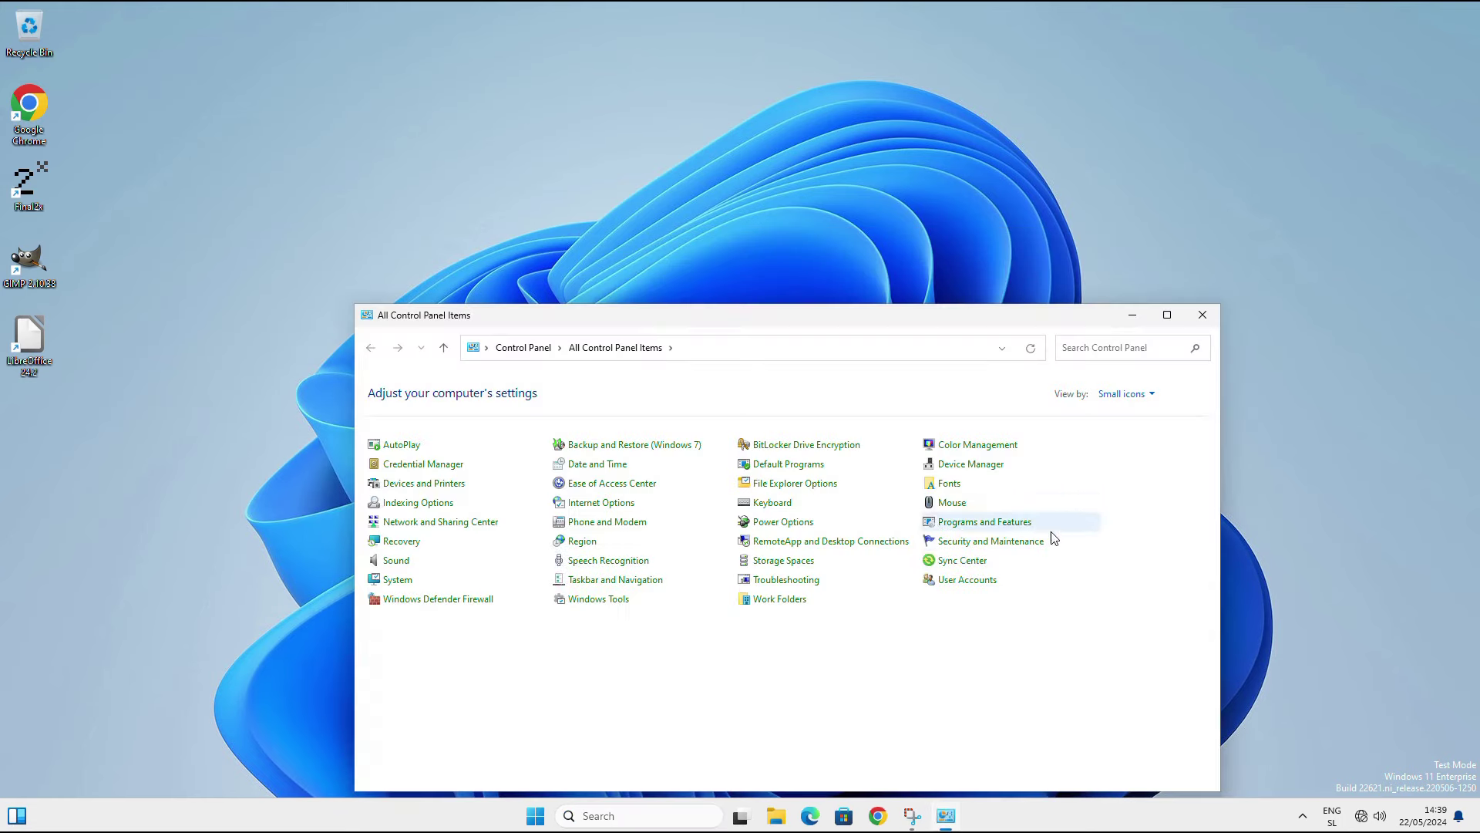
{"action": "left_click", "coordinate": [960, 465]}
Update the RNDIS device's driver to Microsoft's USB RNDIS Adapter and proceed with installation
{"action": "right_click", "coordinate": [157, 286]}
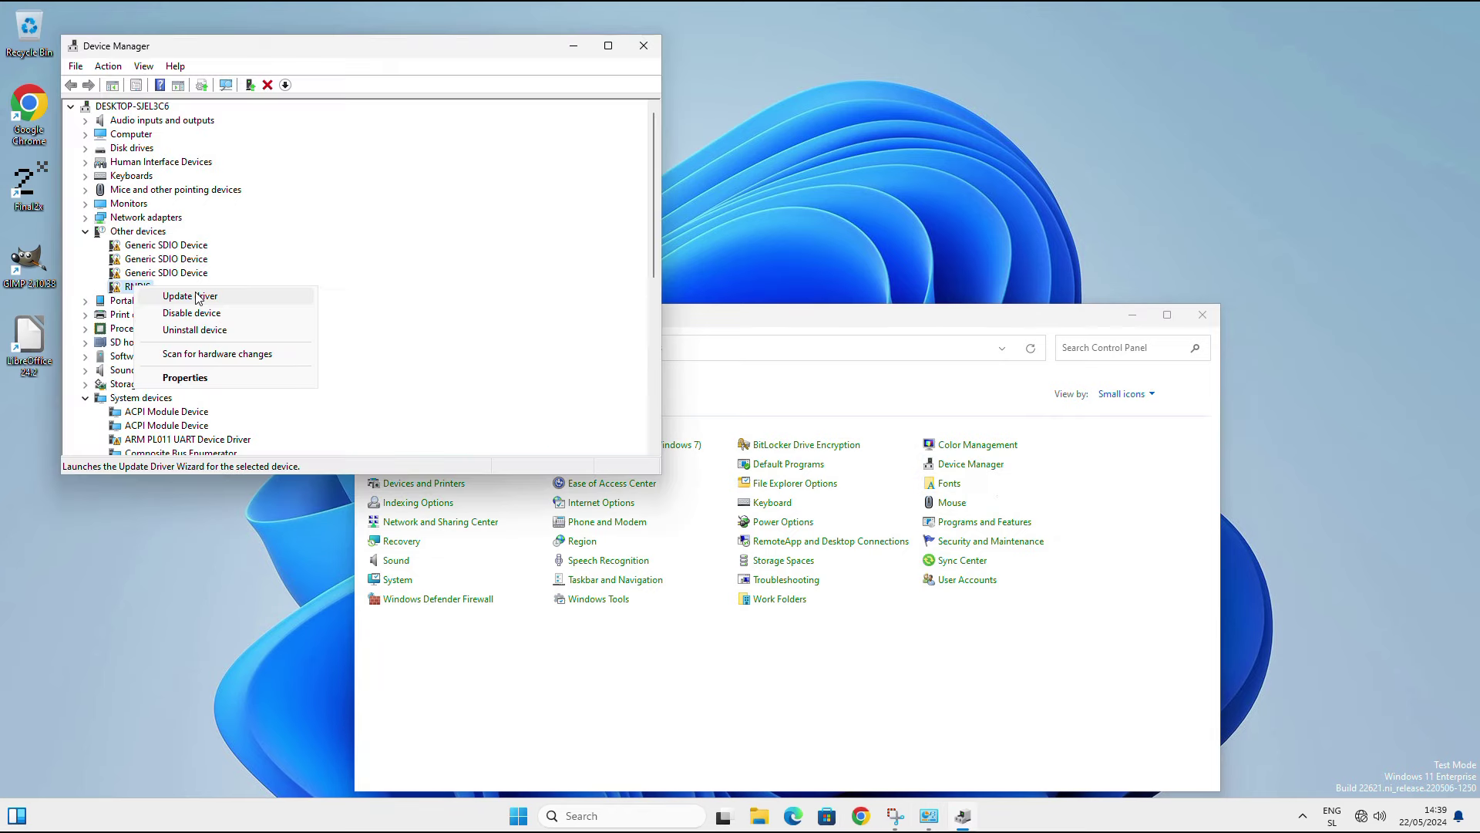
{"action": "left_click", "coordinate": [198, 297]}
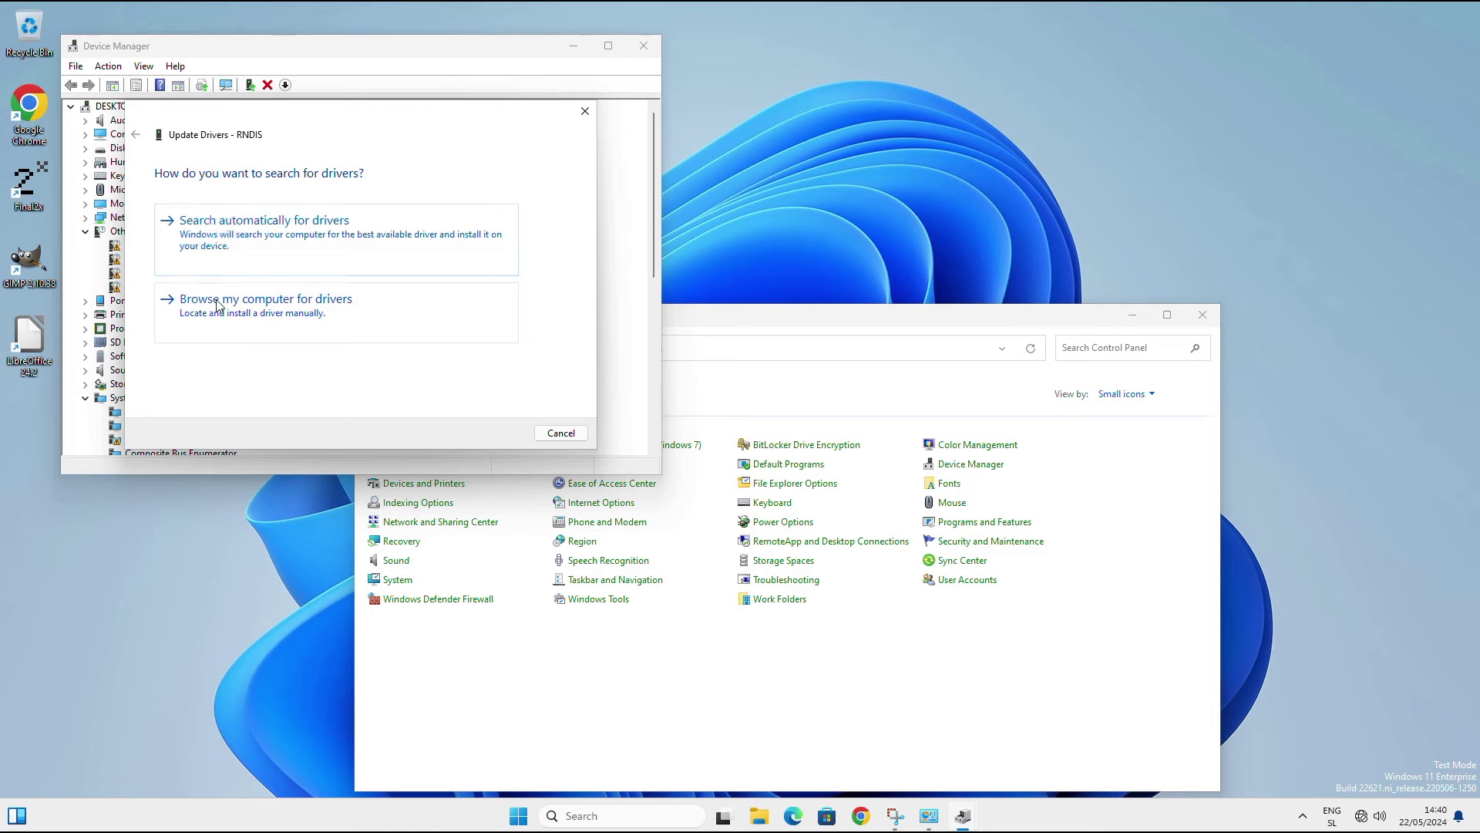
{"action": "left_click", "coordinate": [228, 308]}
{"action": "left_click", "coordinate": [229, 351]}
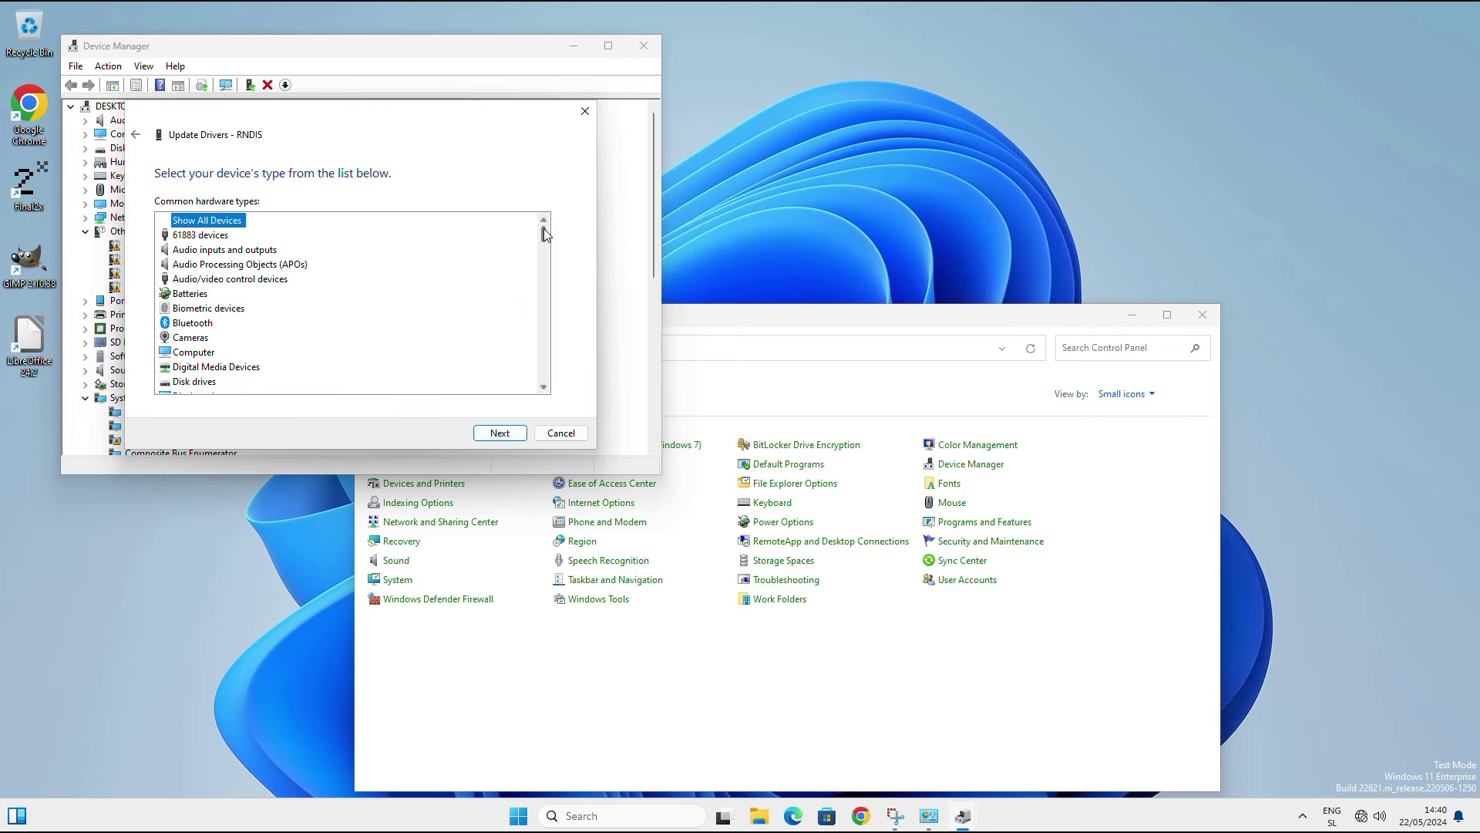
{"action": "left_click_drag", "start_coordinate": [545, 232], "coordinate": [546, 352]}
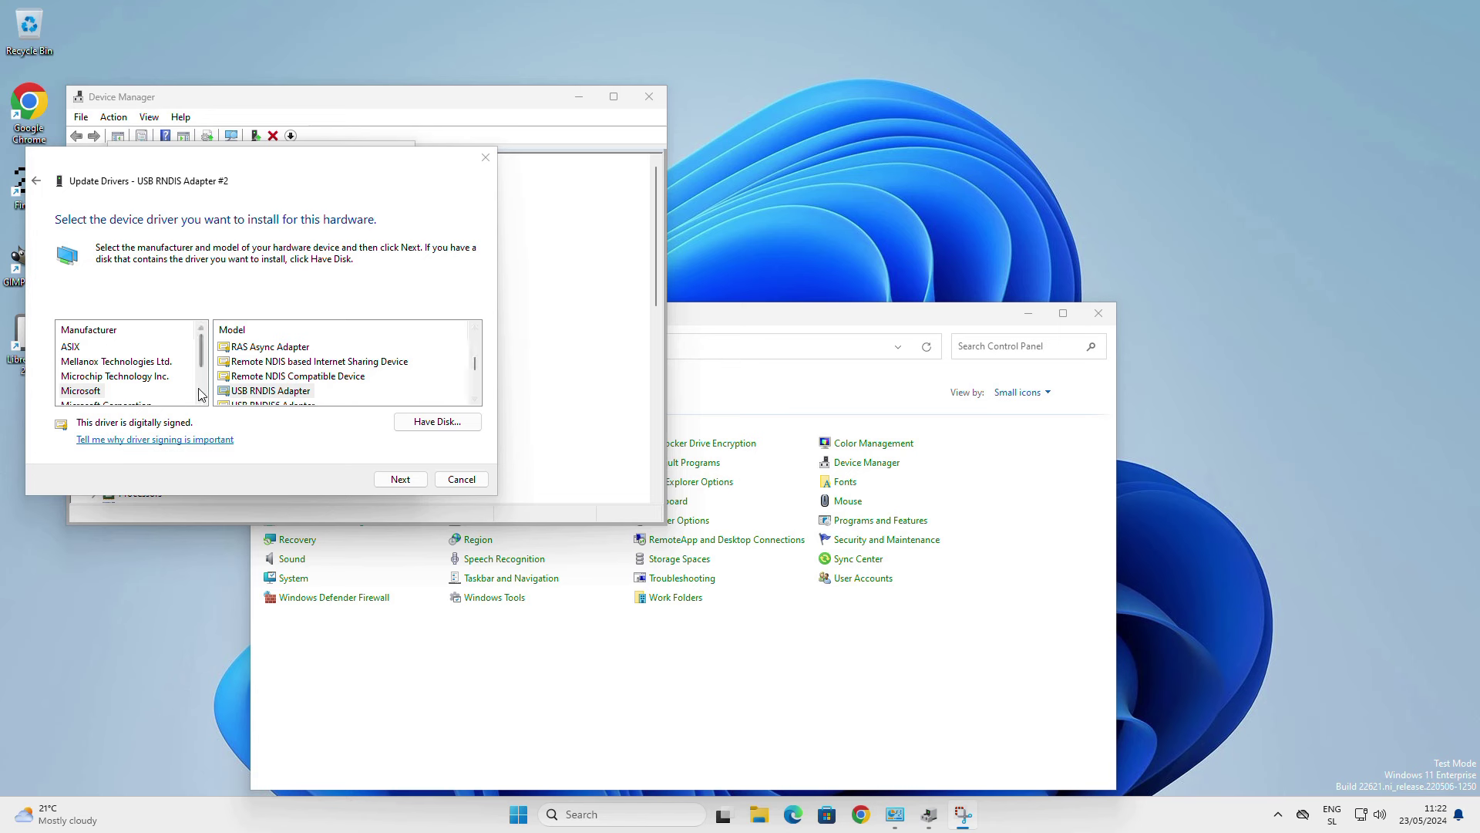
{"action": "left_click", "coordinate": [266, 391]}
{"action": "left_click", "coordinate": [397, 484]}
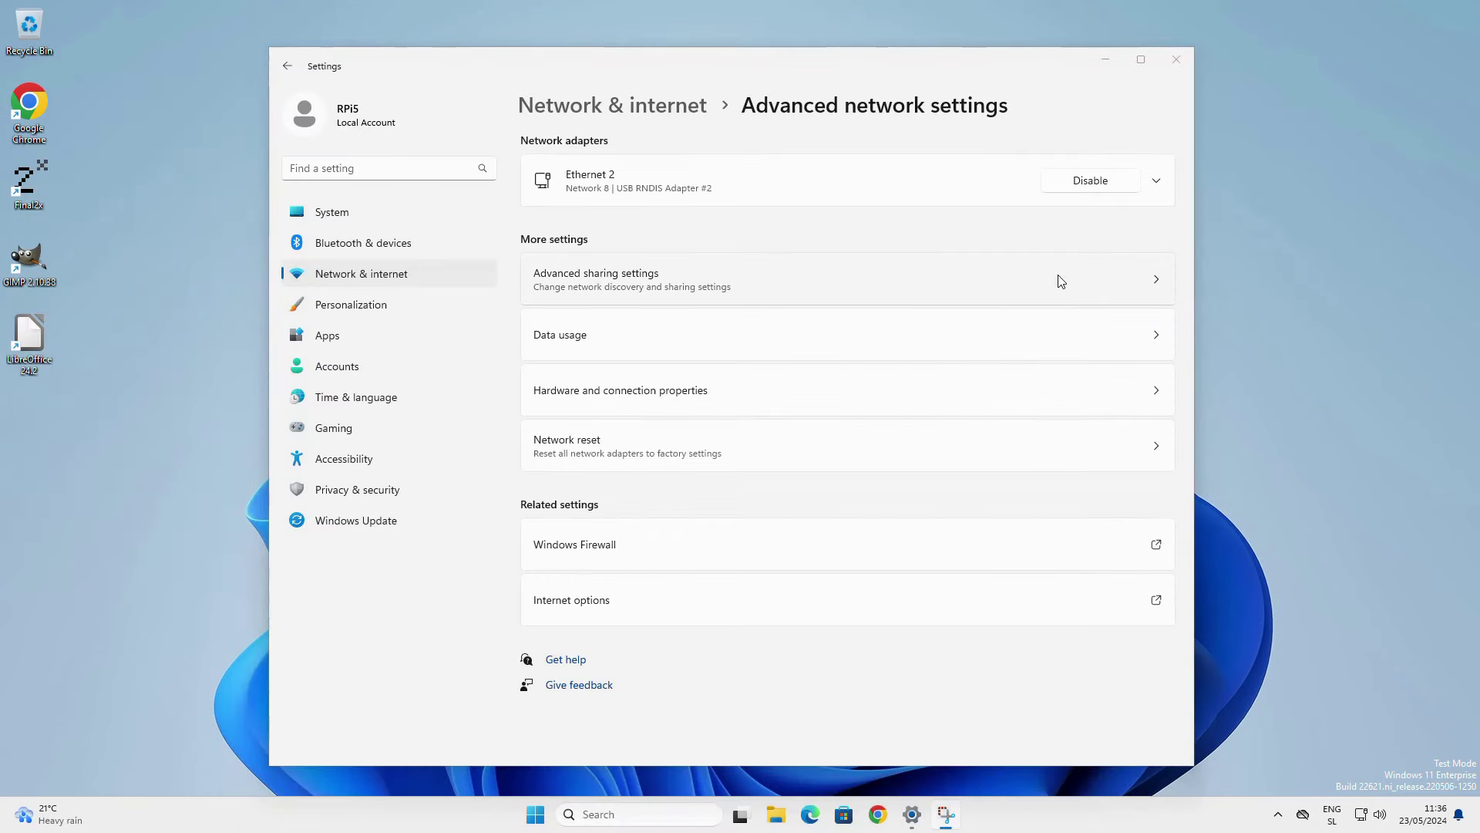
{"action": "left_click", "coordinate": [1165, 285]}
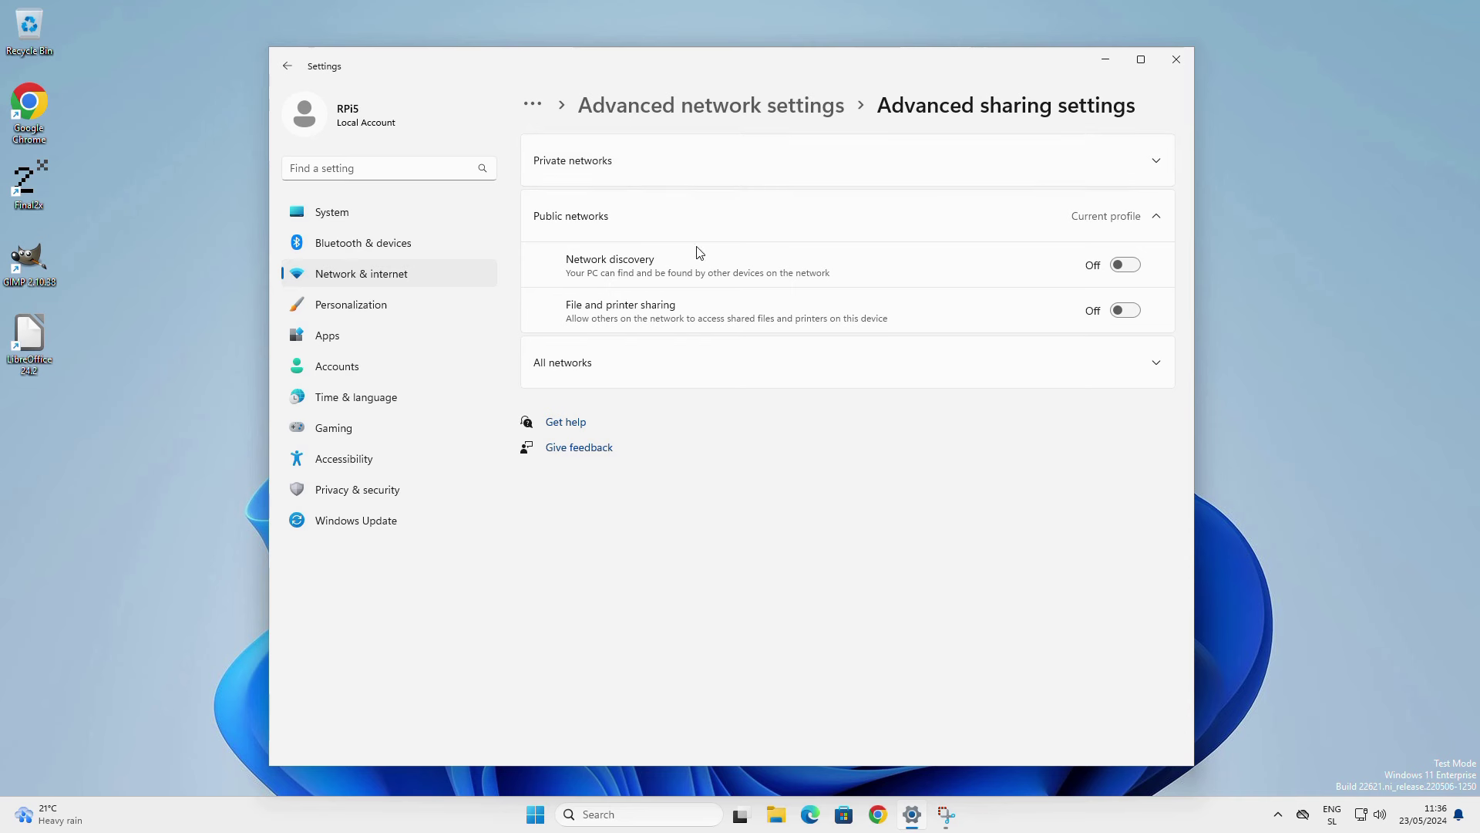
{"action": "left_click", "coordinate": [289, 67]}
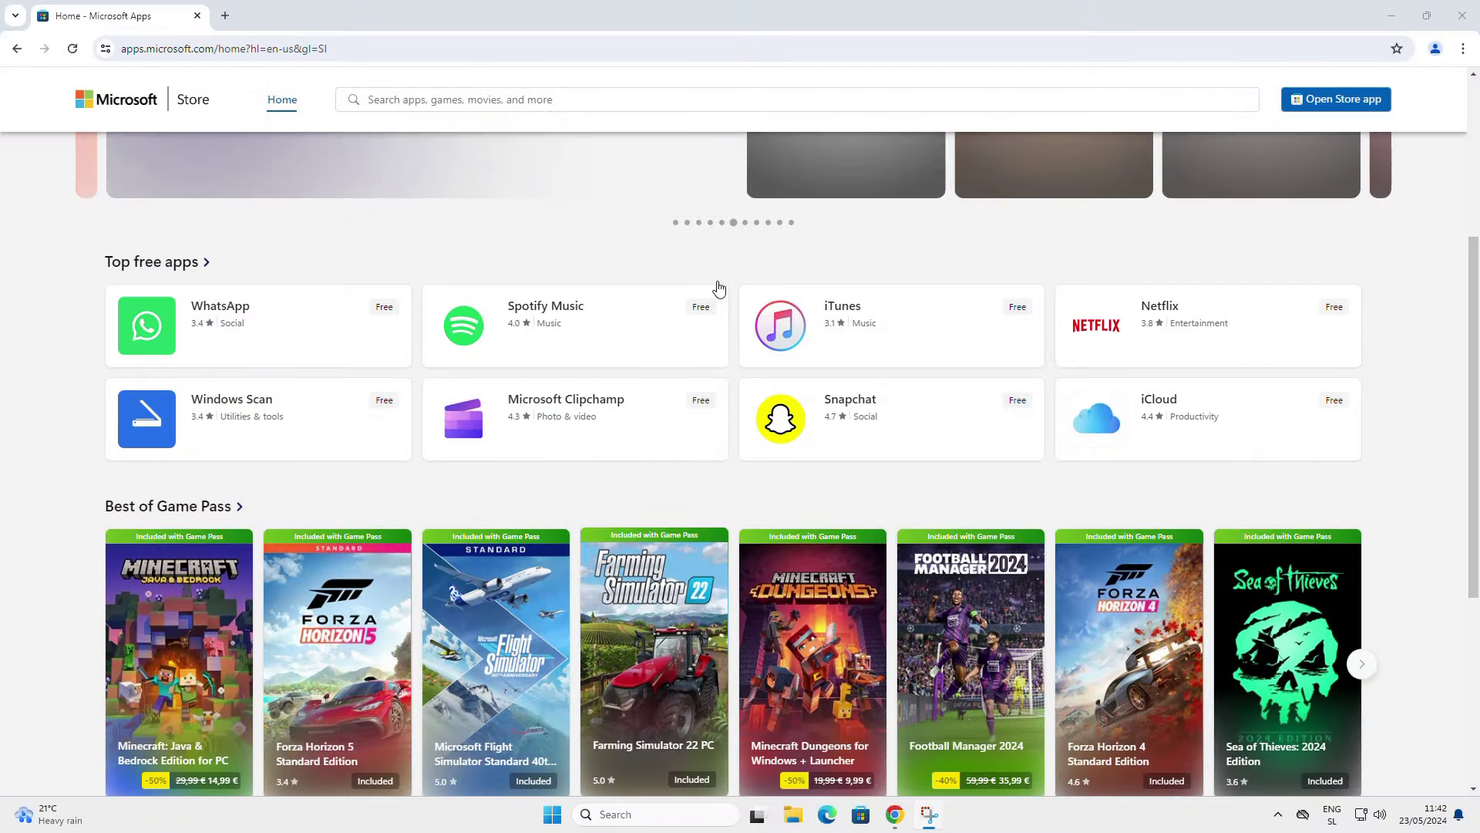
{"action": "scroll", "coordinate": [719, 288], "scroll_direction": "up", "scroll_amount": 1}
{"action": "scroll", "coordinate": [718, 288], "scroll_direction": "up", "scroll_amount": 2}
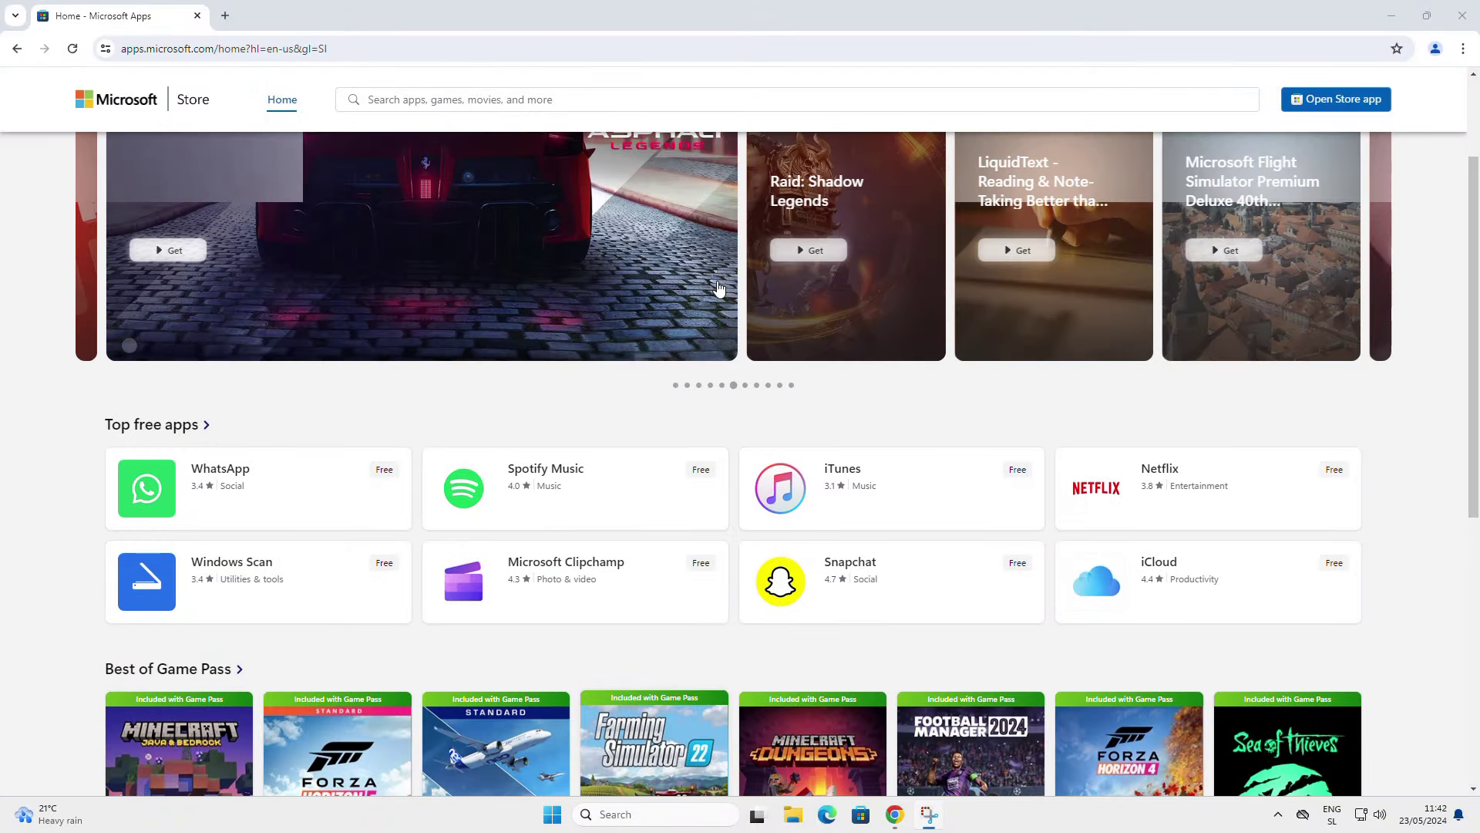
{"action": "scroll", "coordinate": [718, 287], "scroll_direction": "up", "scroll_amount": 2}
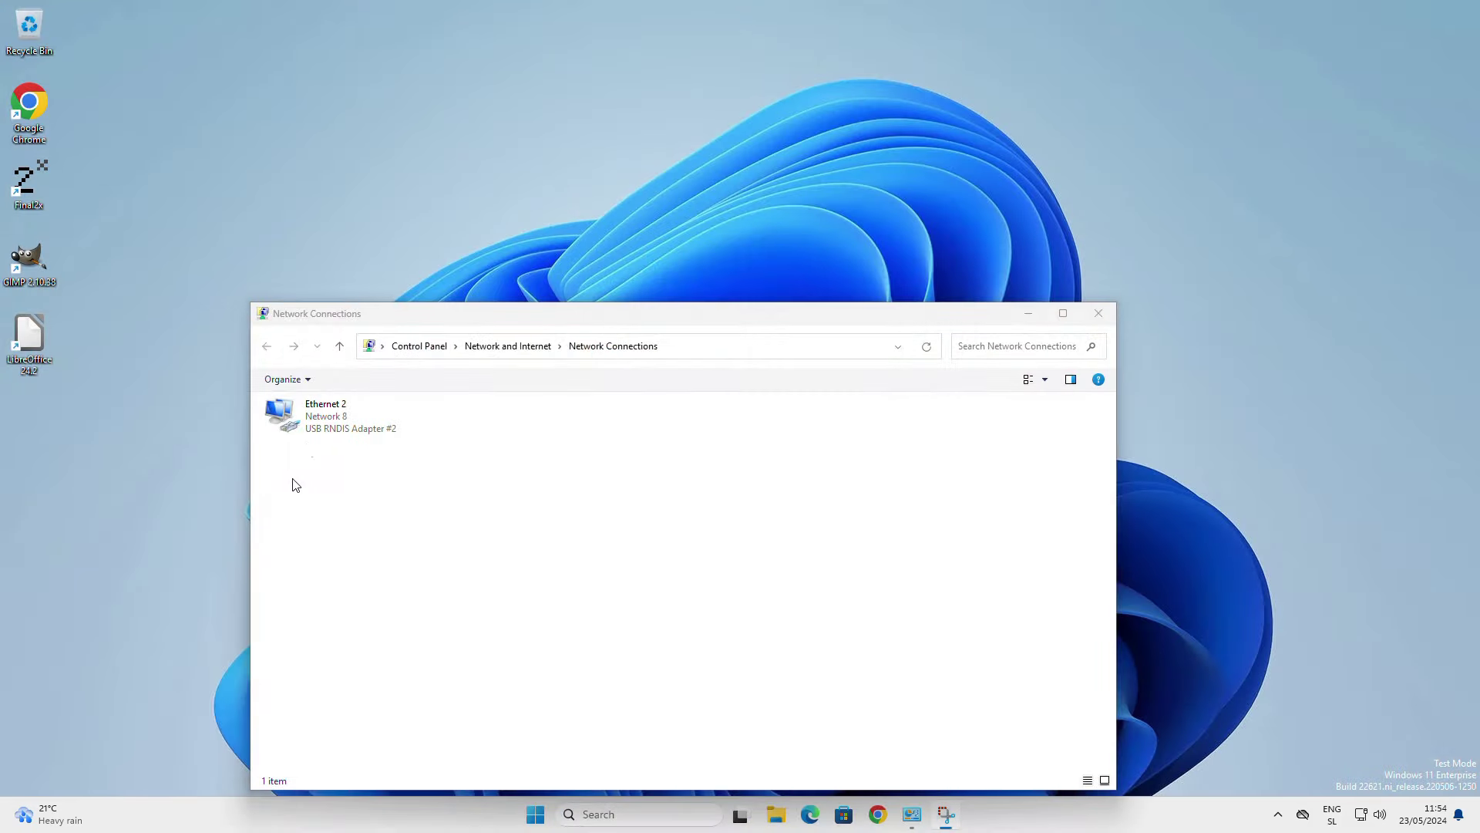
Show Ethernet 2's status, reporting IPv4 Internet connectivity at 425.9 Mbps
{"action": "left_click", "coordinate": [326, 419]}
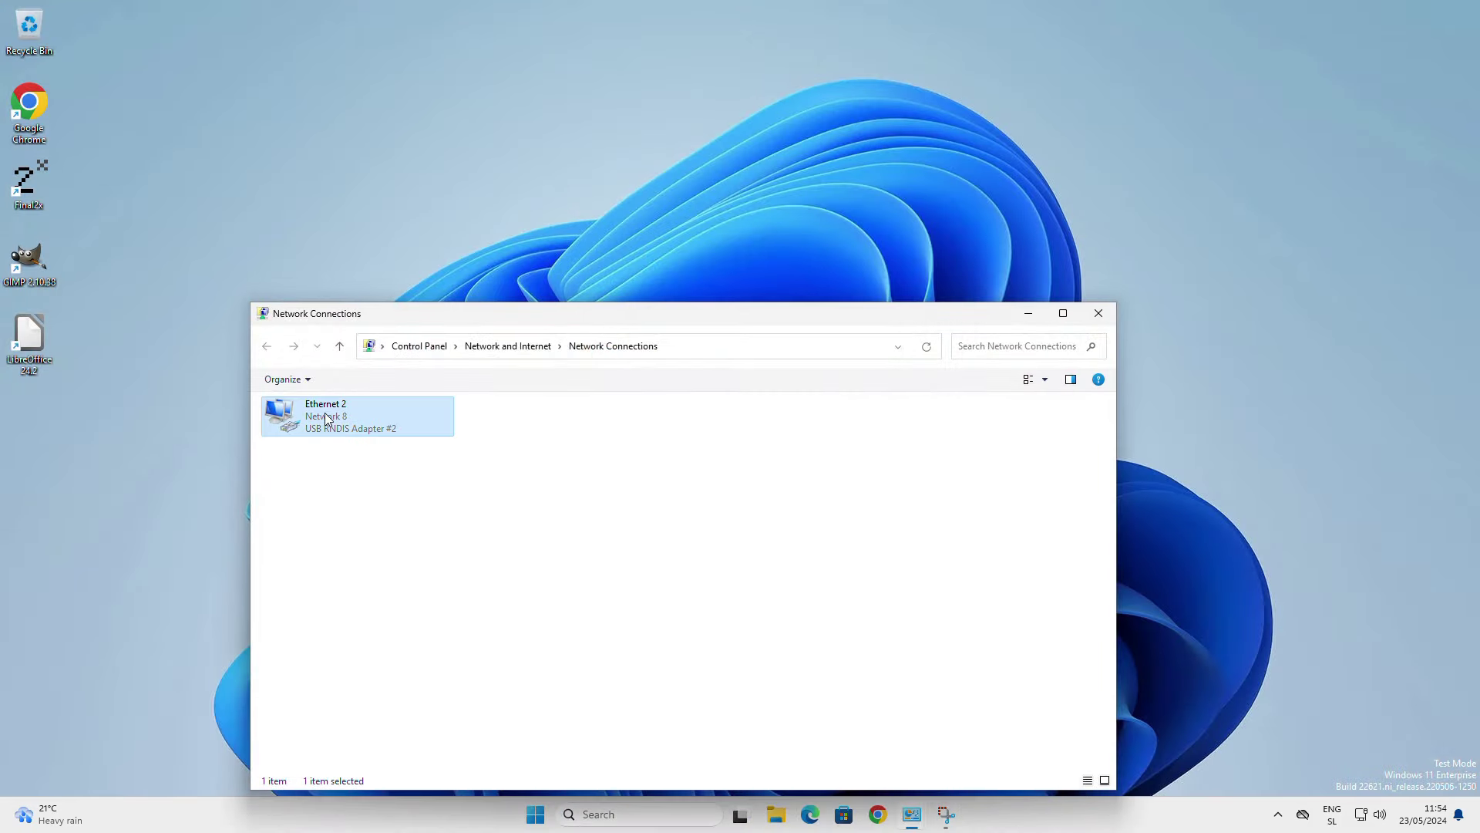
{"action": "right_click", "coordinate": [325, 418]}
{"action": "left_click", "coordinate": [347, 443]}
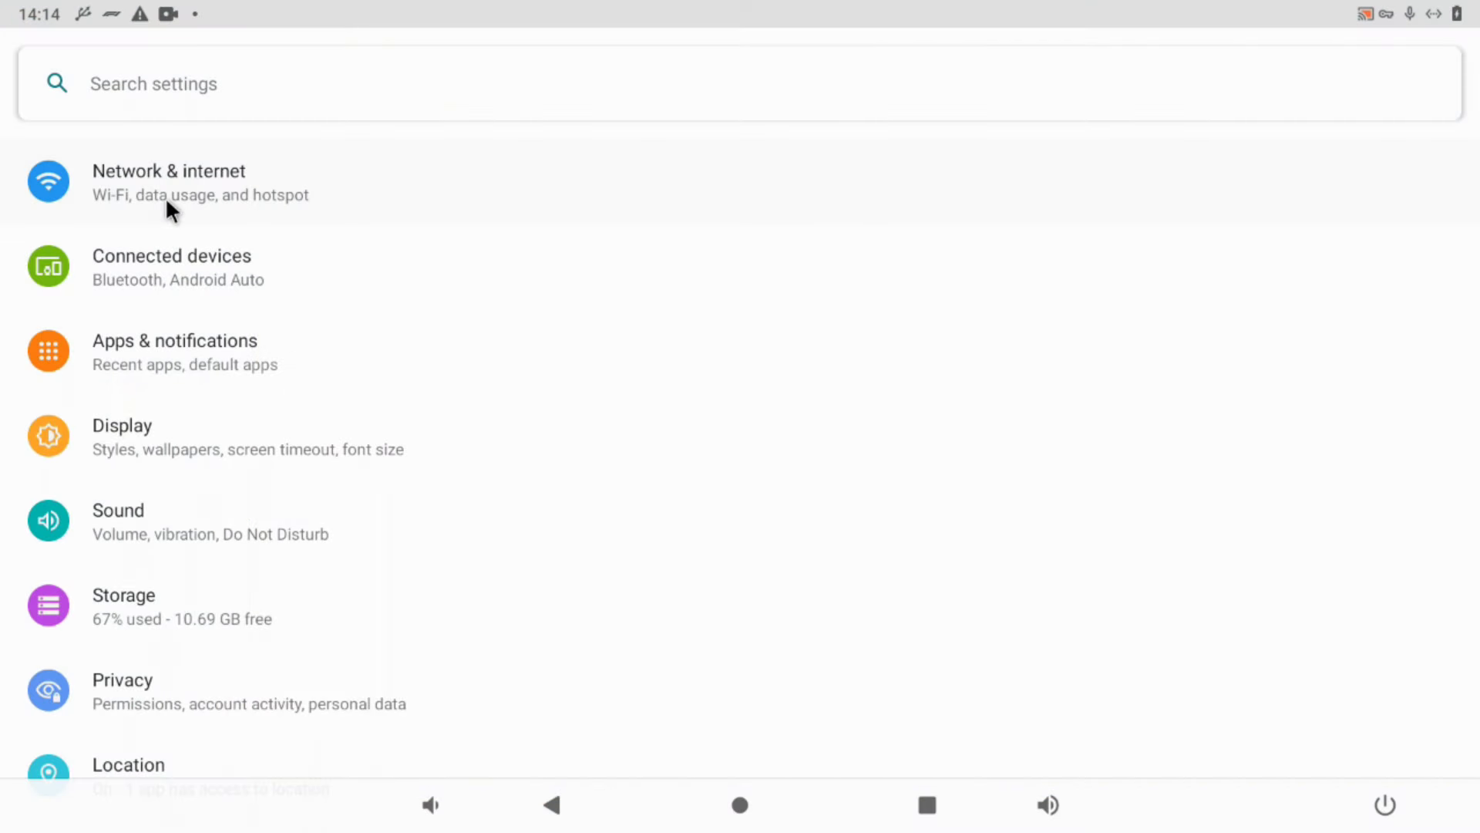
Turn Wi-Fi on under Network & internet and go to Hotspot & tethering
{"action": "left_click", "coordinate": [168, 202]}
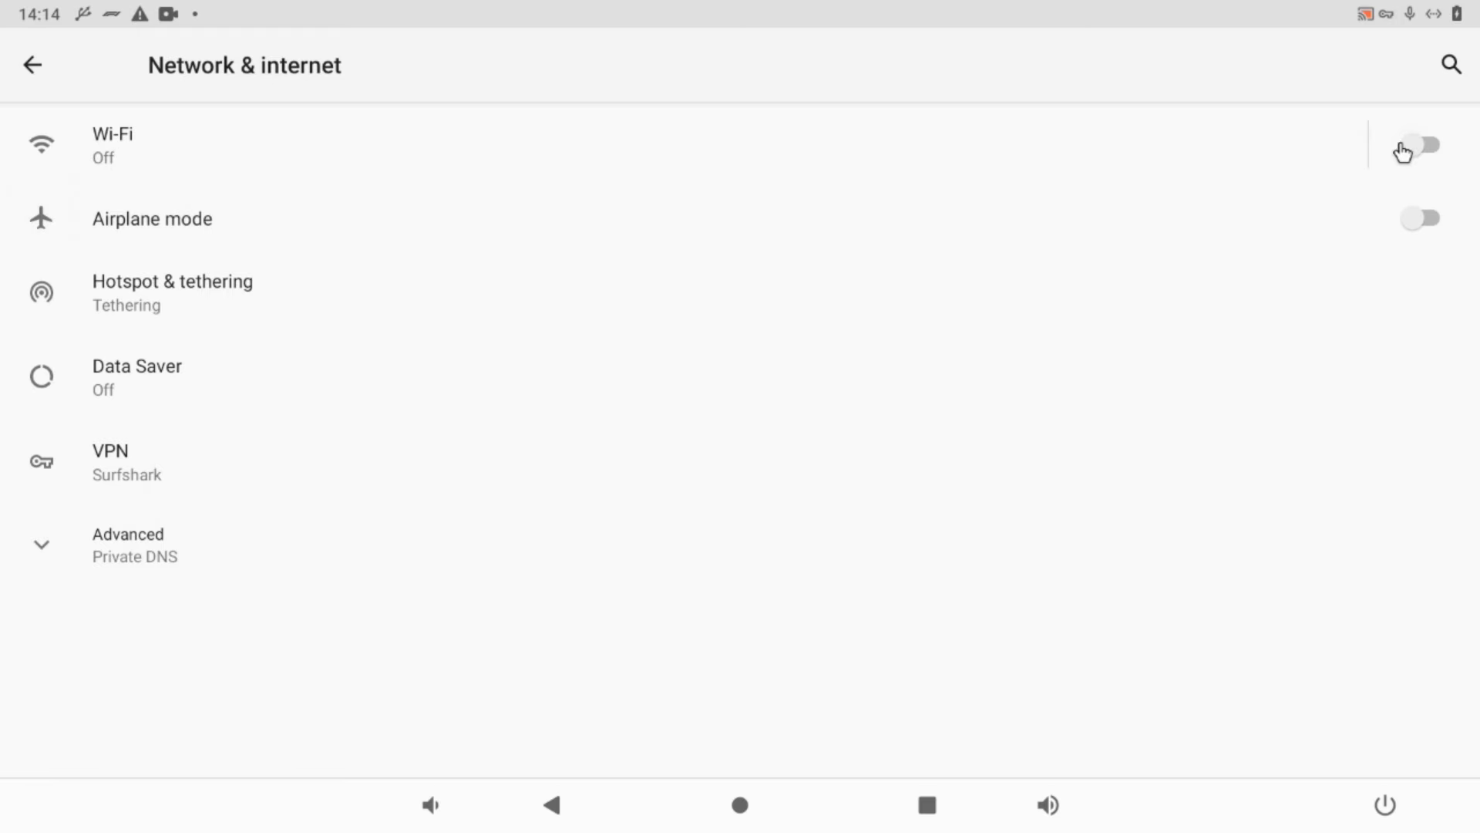
{"action": "left_click", "coordinate": [1434, 149]}
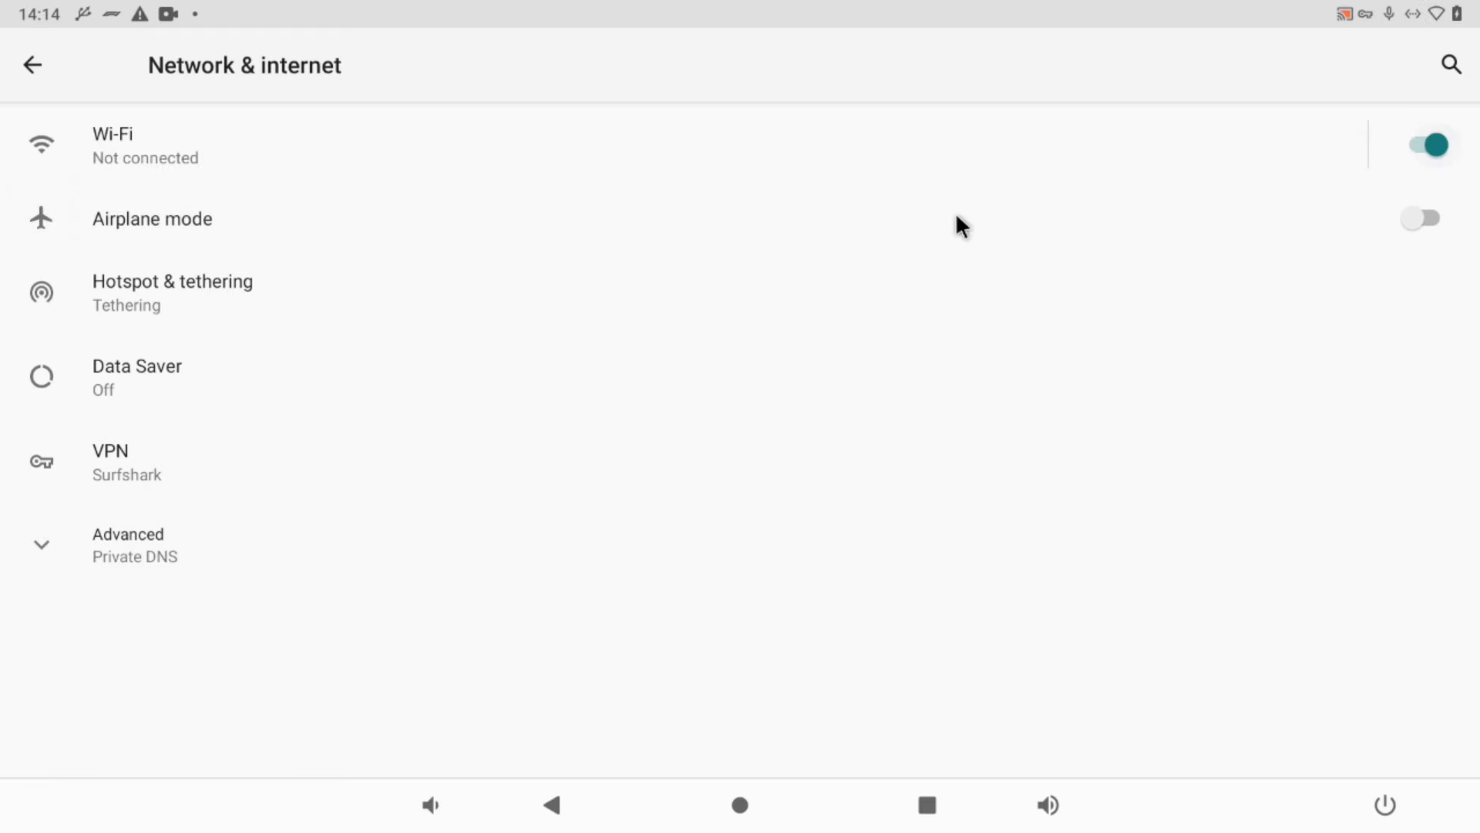
{"action": "left_click", "coordinate": [337, 293]}
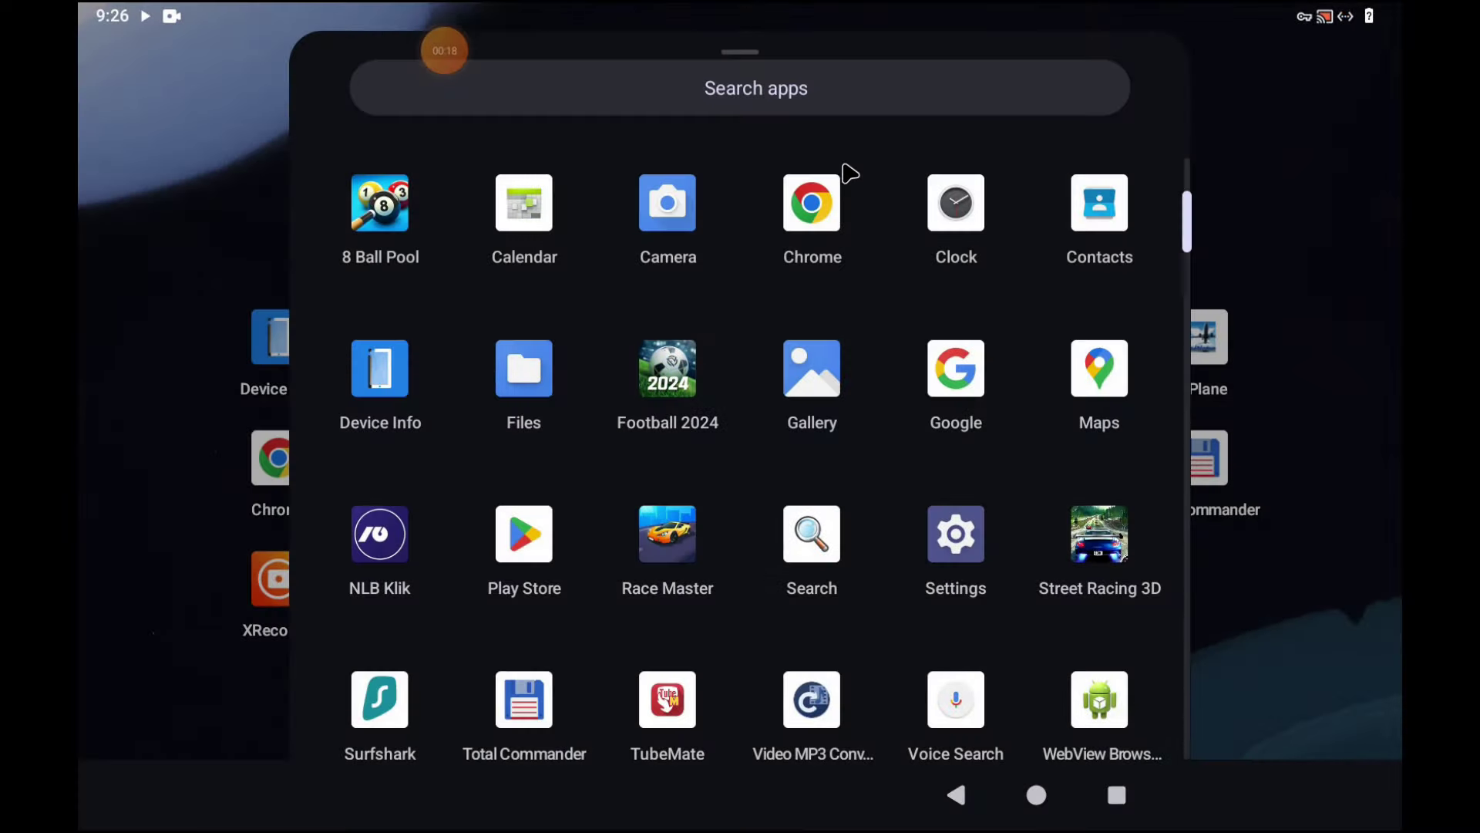
Launch Play Store and browse the suggested, popular and Editors' Choice apps
{"action": "left_click", "coordinate": [556, 534]}
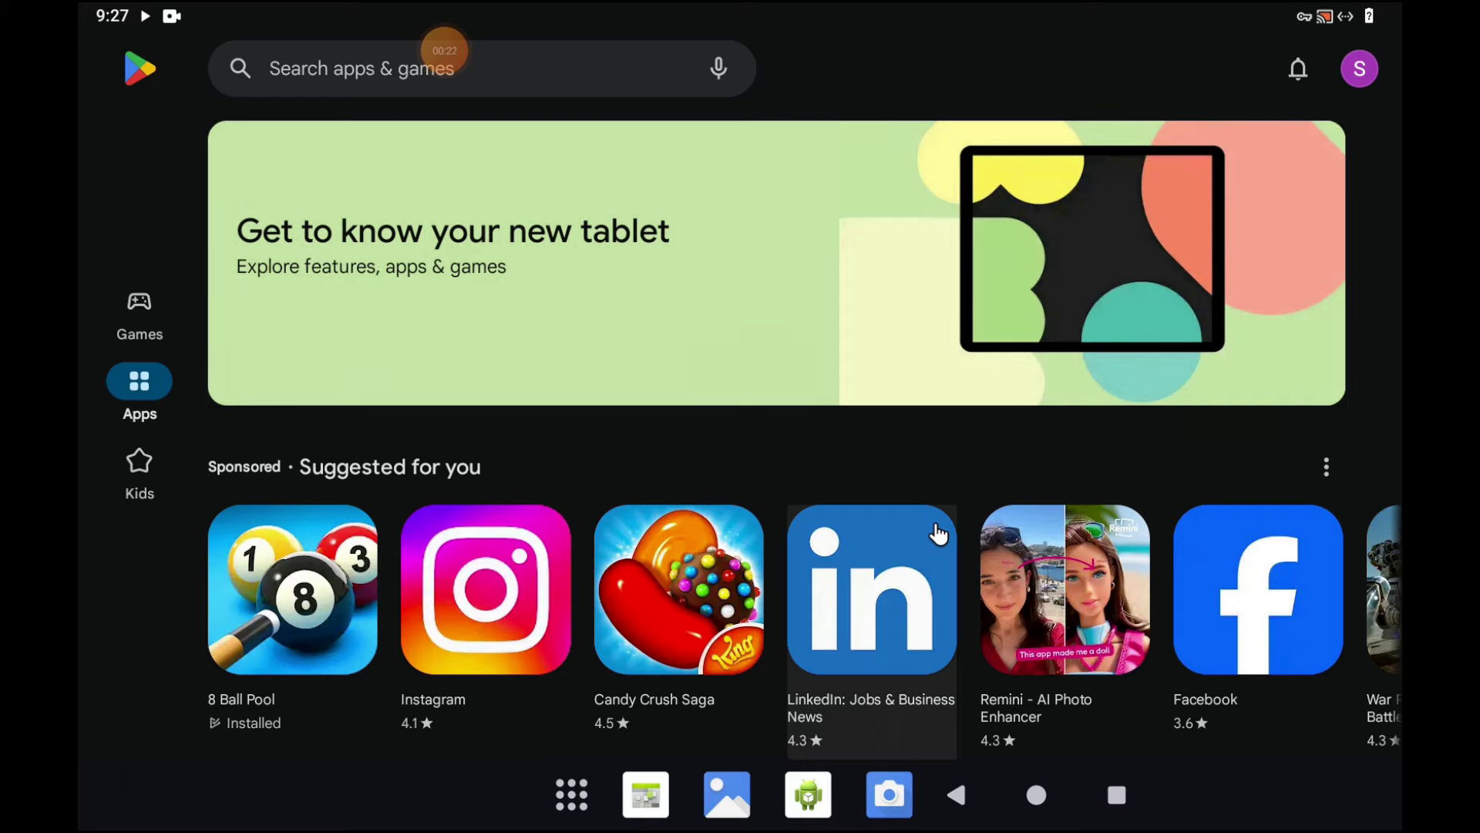
{"action": "scroll", "coordinate": [895, 505], "scroll_direction": "down", "scroll_amount": 10}
{"action": "scroll", "coordinate": [826, 462], "scroll_direction": "down", "scroll_amount": 15}
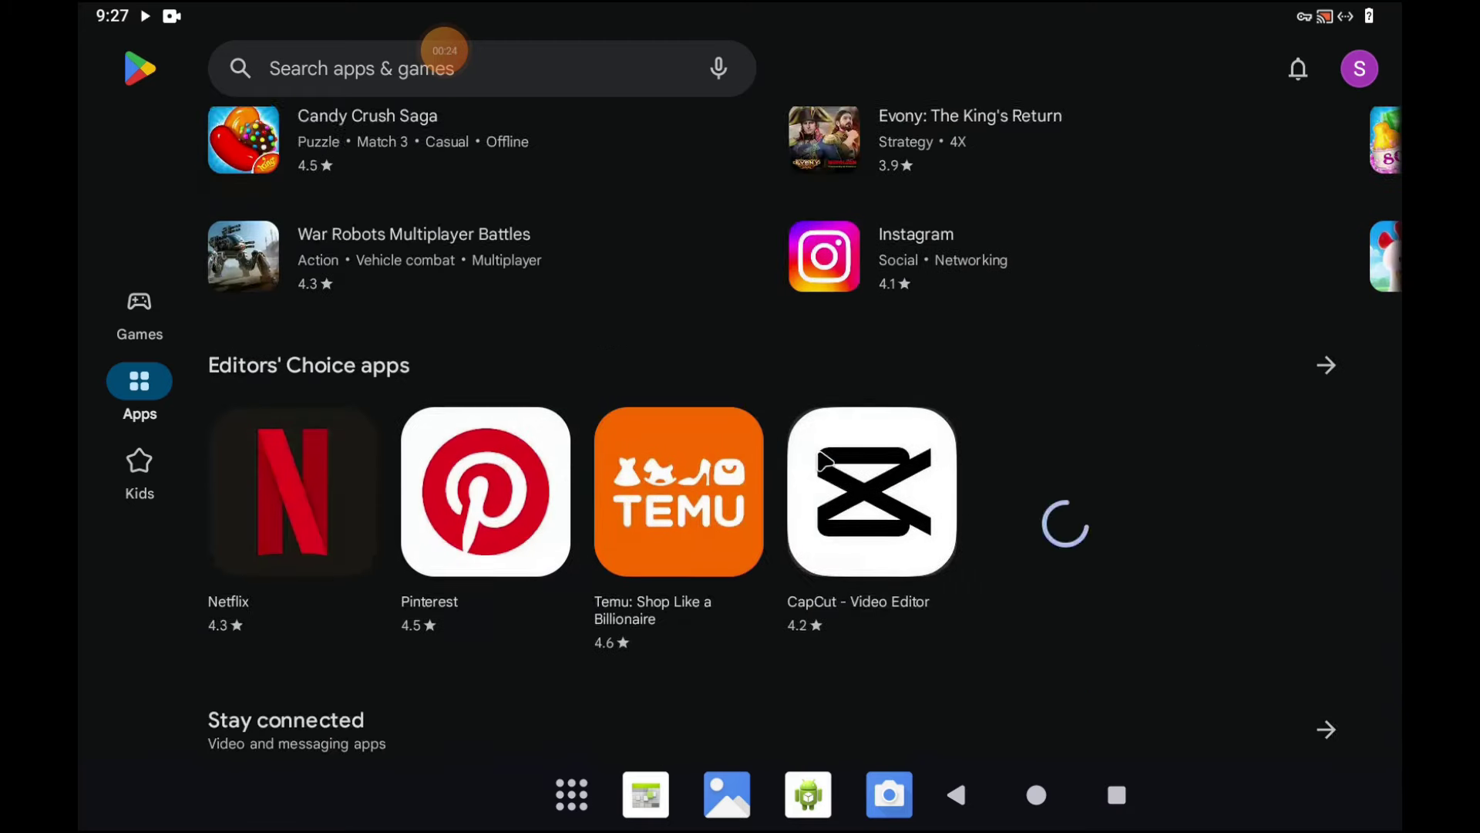
{"action": "scroll", "coordinate": [824, 461], "scroll_direction": "down", "scroll_amount": 20}
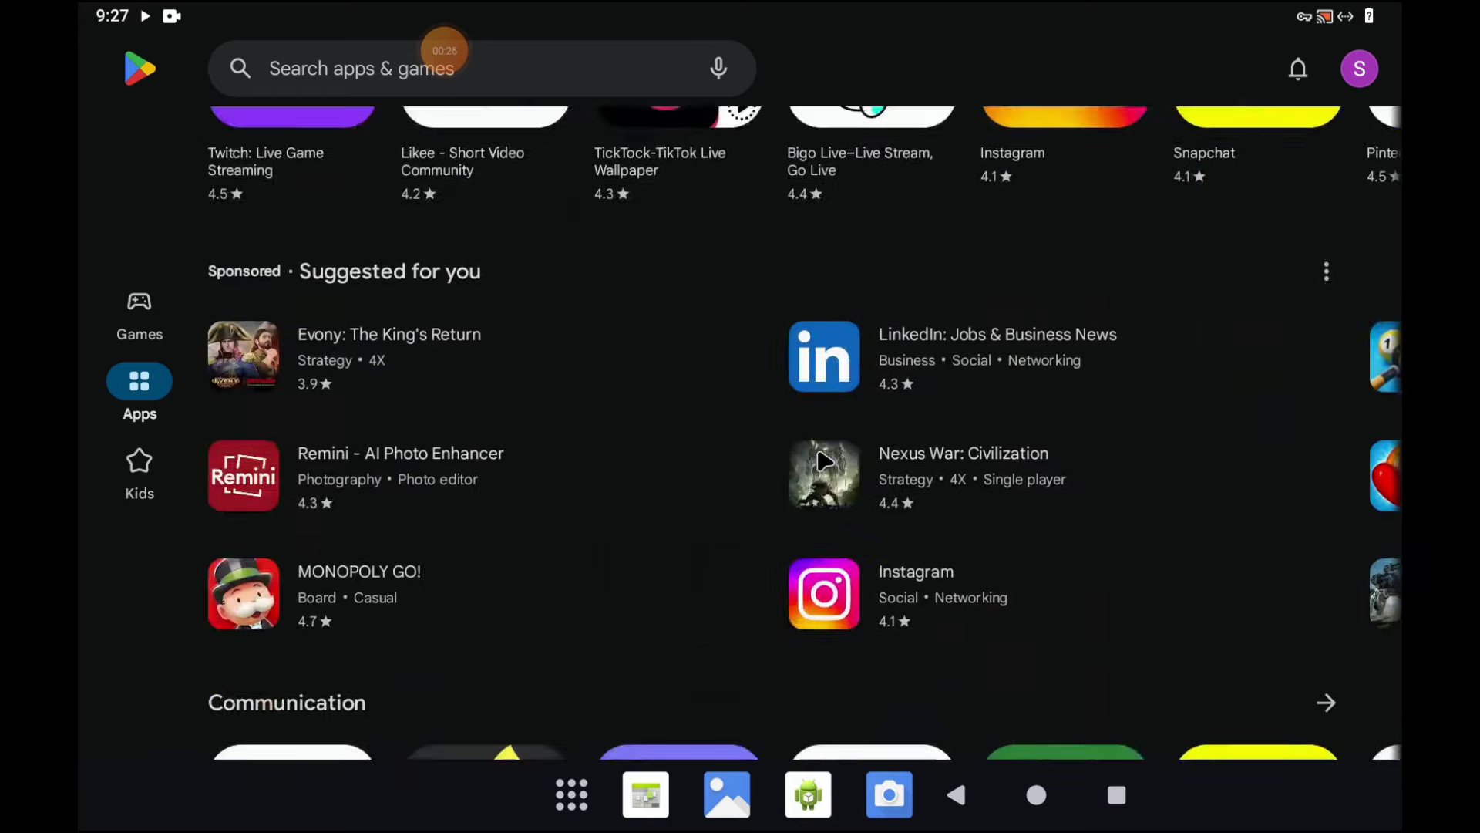
{"action": "scroll", "coordinate": [823, 461], "scroll_direction": "down", "scroll_amount": 4}
{"action": "scroll", "coordinate": [823, 461], "scroll_direction": "up", "scroll_amount": 20}
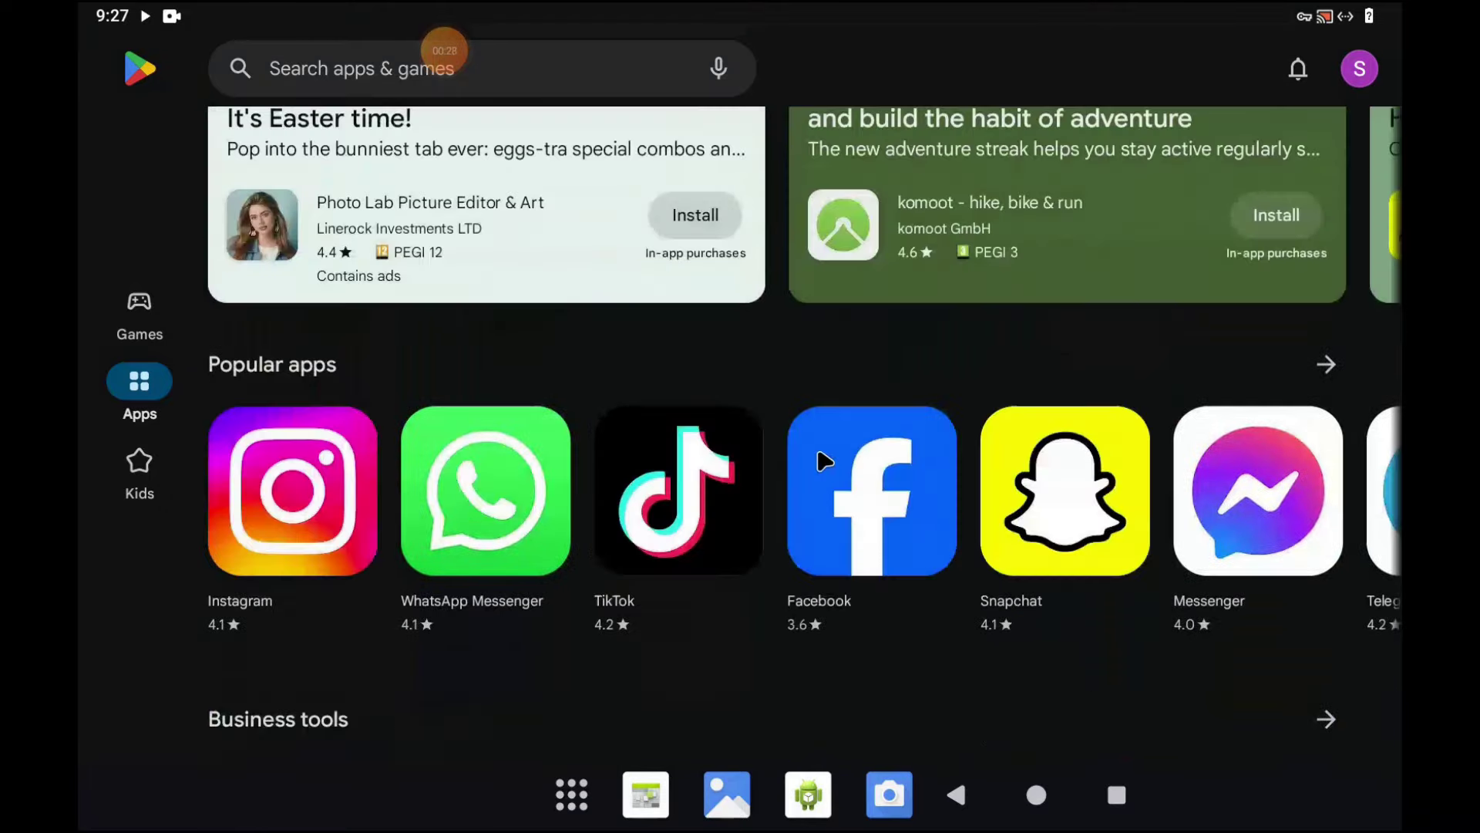
{"action": "scroll", "coordinate": [823, 461], "scroll_direction": "up", "scroll_amount": 8}
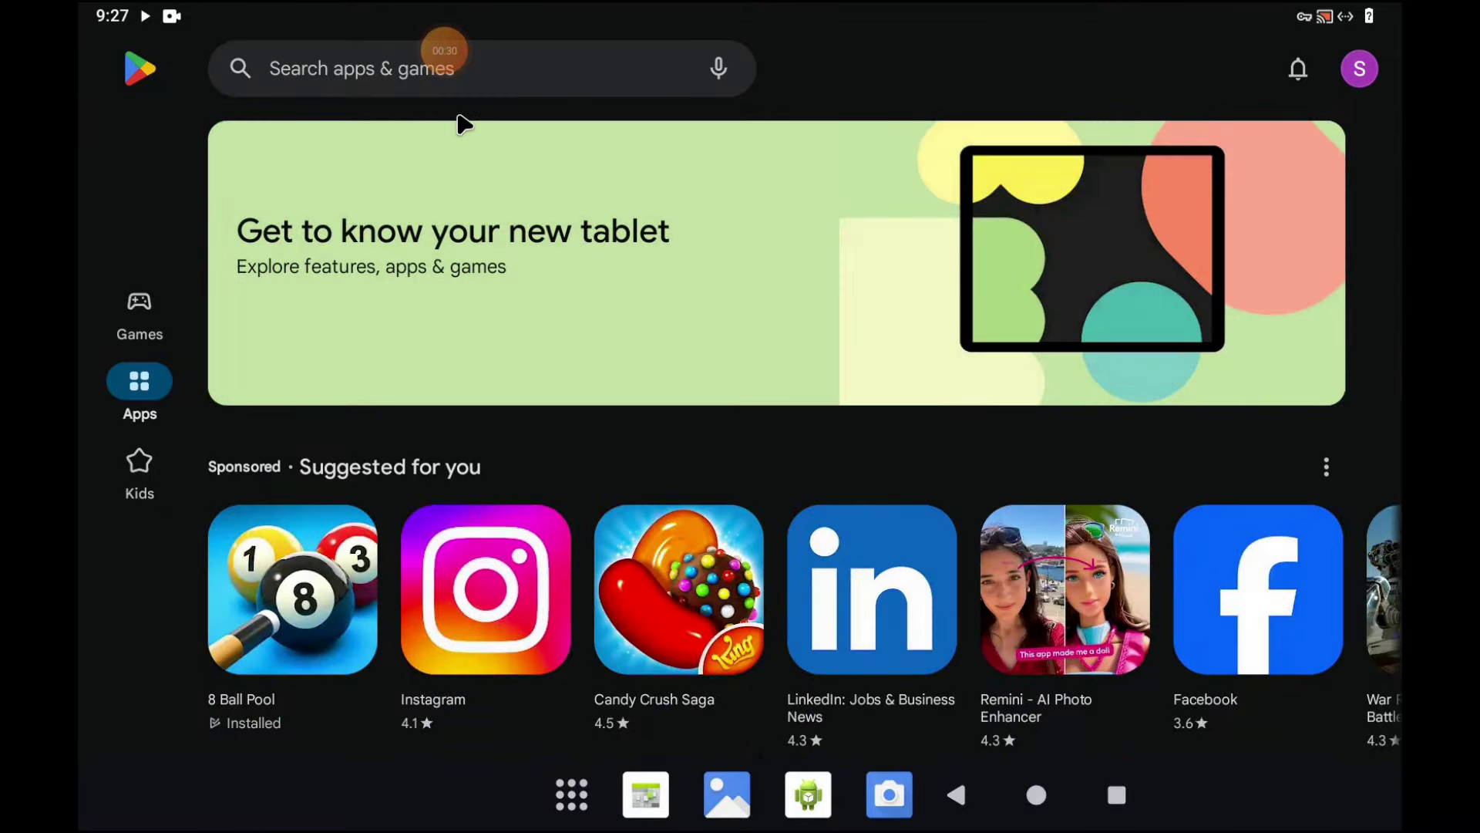
{"action": "scroll", "coordinate": [451, 174], "scroll_direction": "down", "scroll_amount": 6}
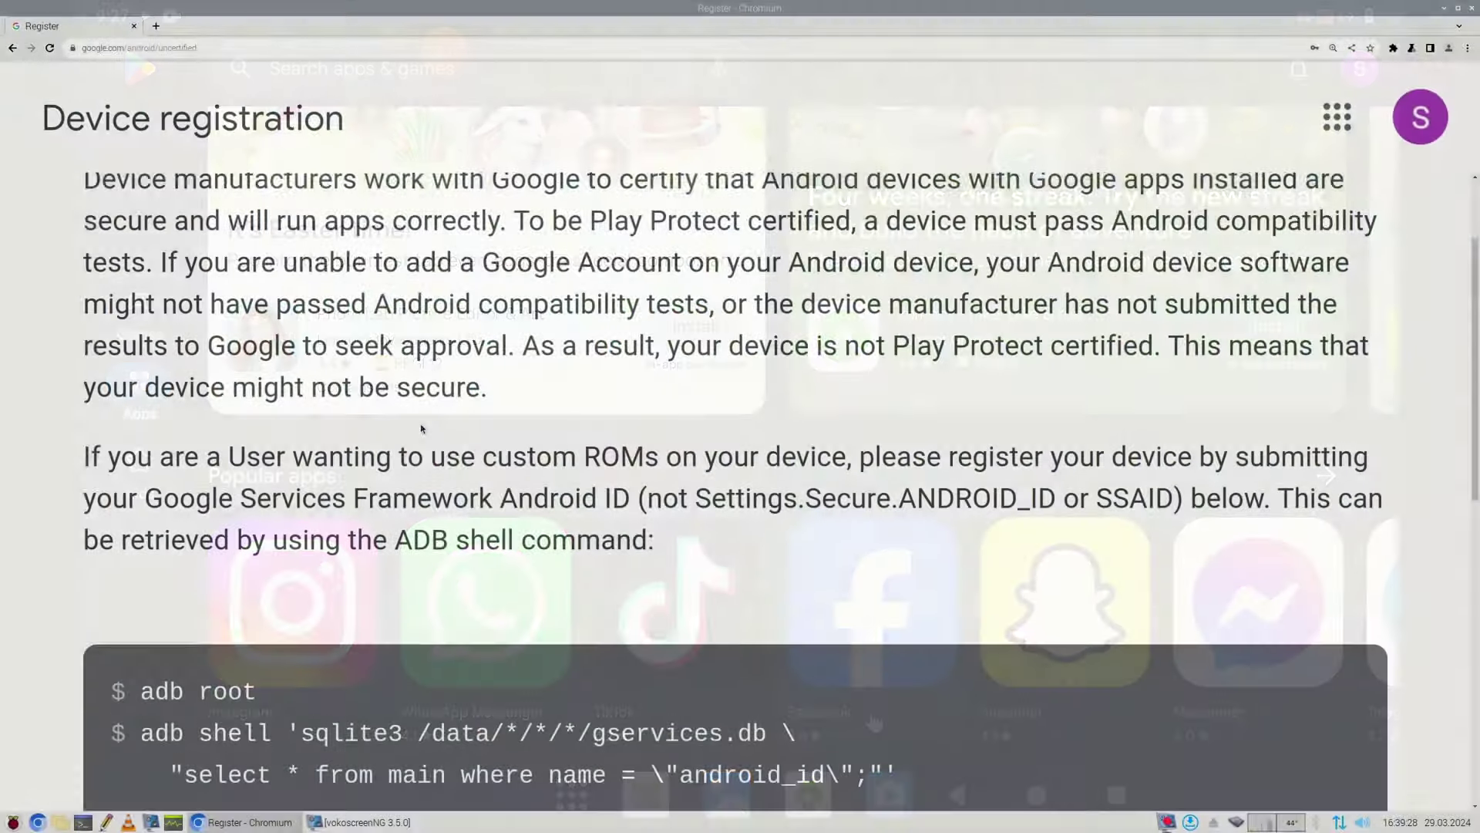
{"action": "scroll", "coordinate": [421, 429], "scroll_direction": "down", "scroll_amount": 5}
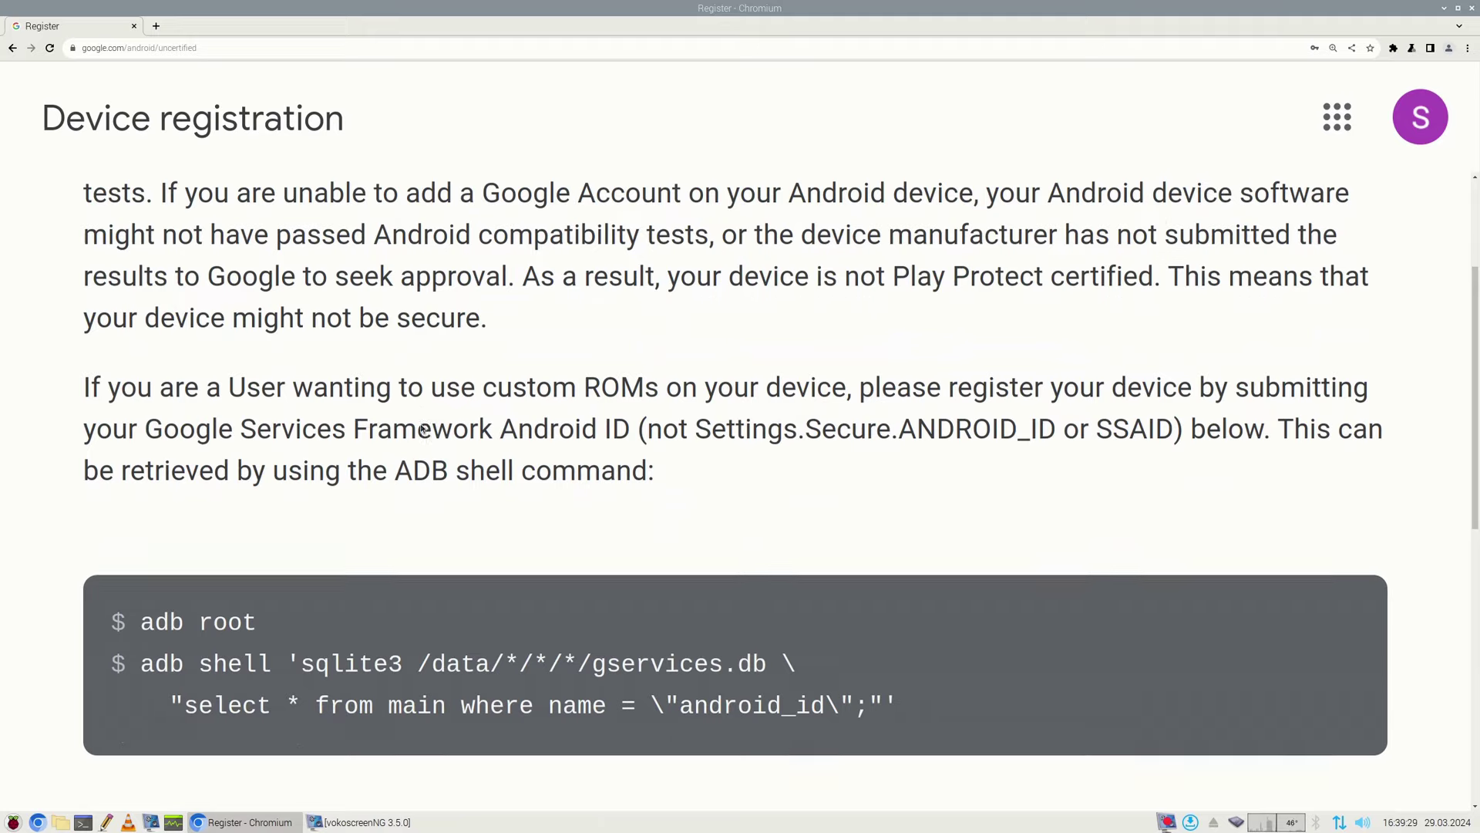
{"action": "scroll", "coordinate": [421, 428], "scroll_direction": "down", "scroll_amount": 5}
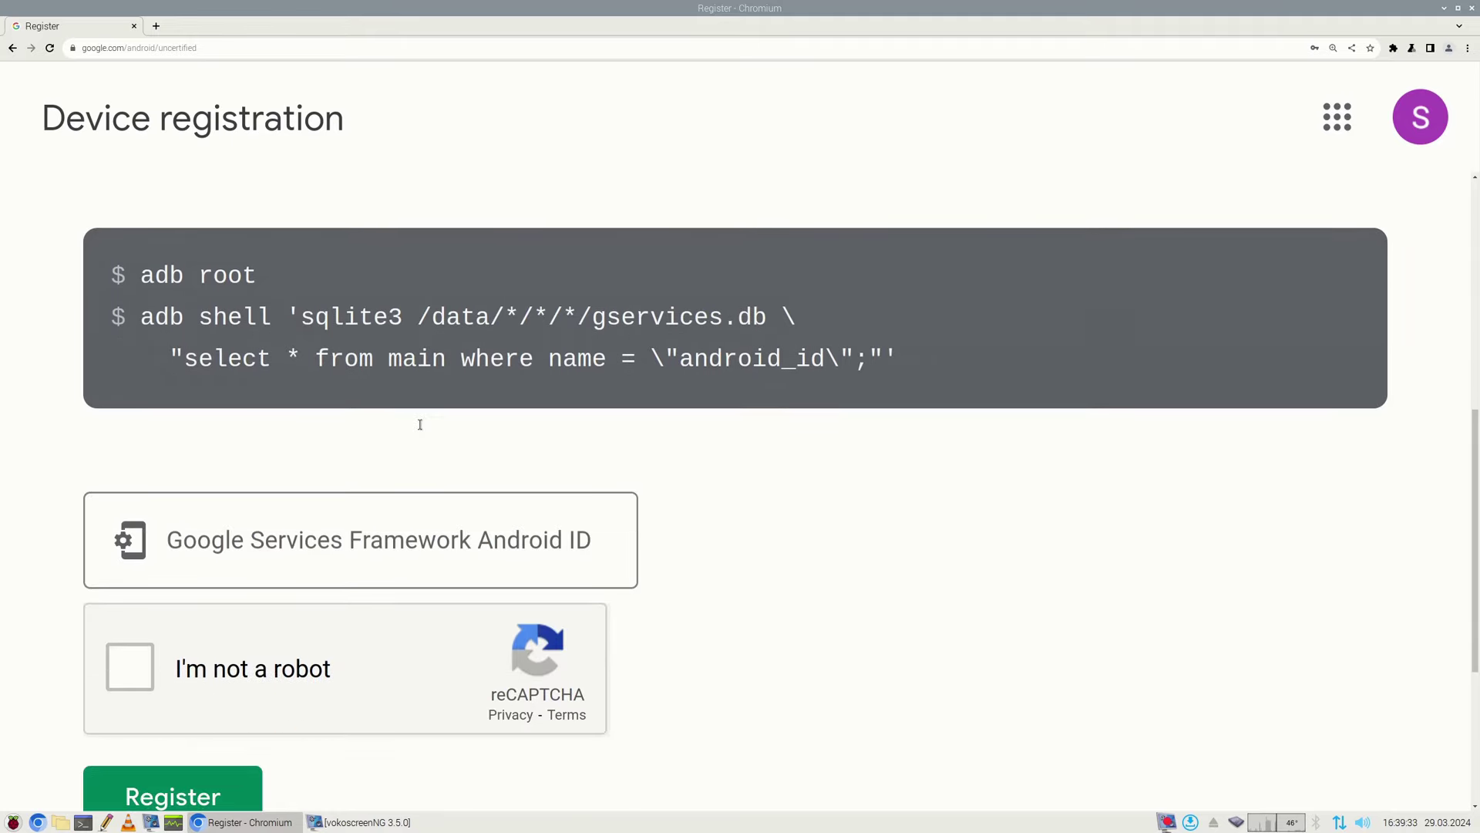
{"action": "scroll", "coordinate": [419, 424], "scroll_direction": "down", "scroll_amount": 2}
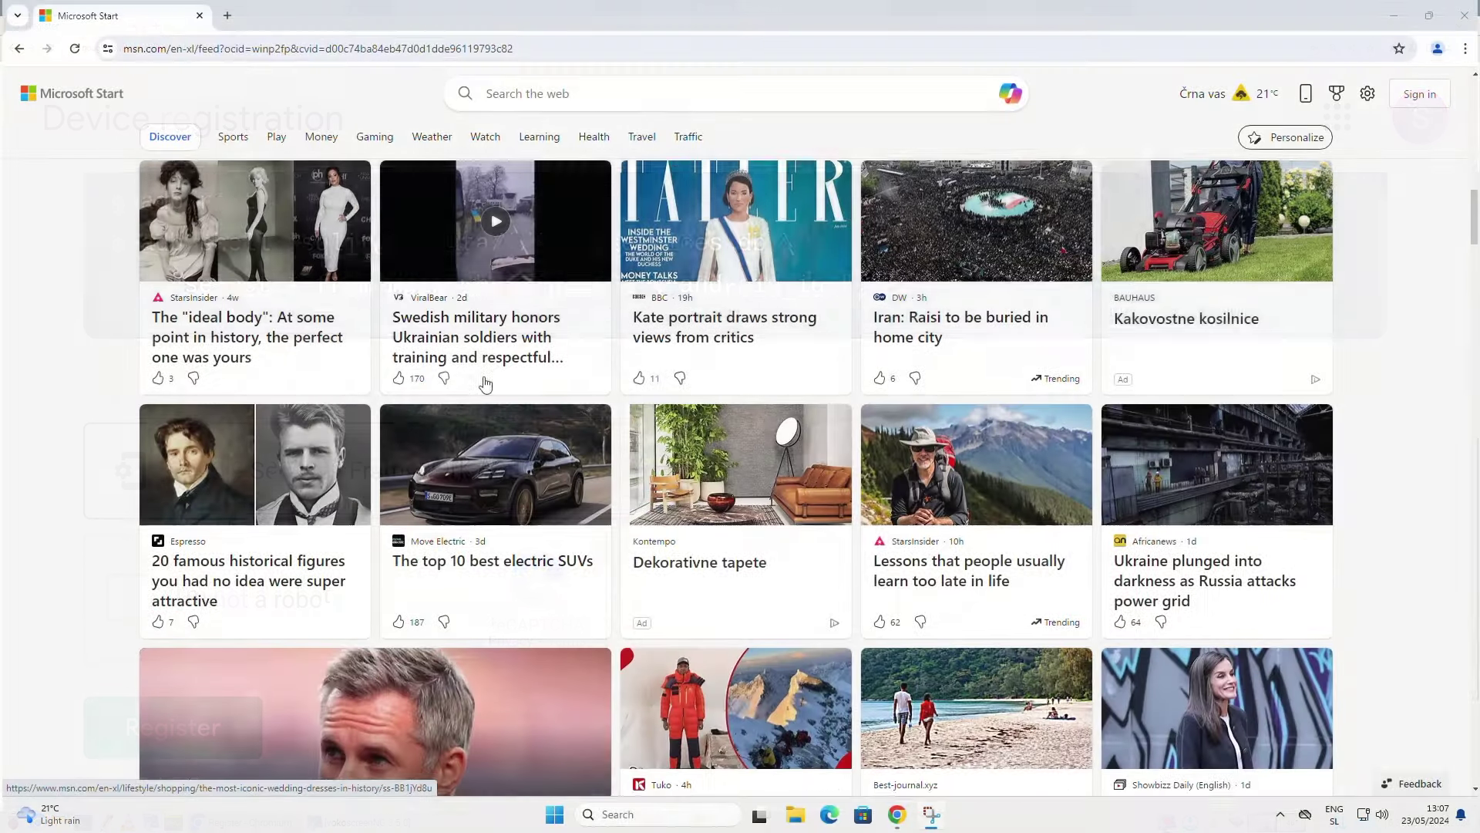
{"action": "scroll", "coordinate": [485, 384], "scroll_direction": "down", "scroll_amount": 8}
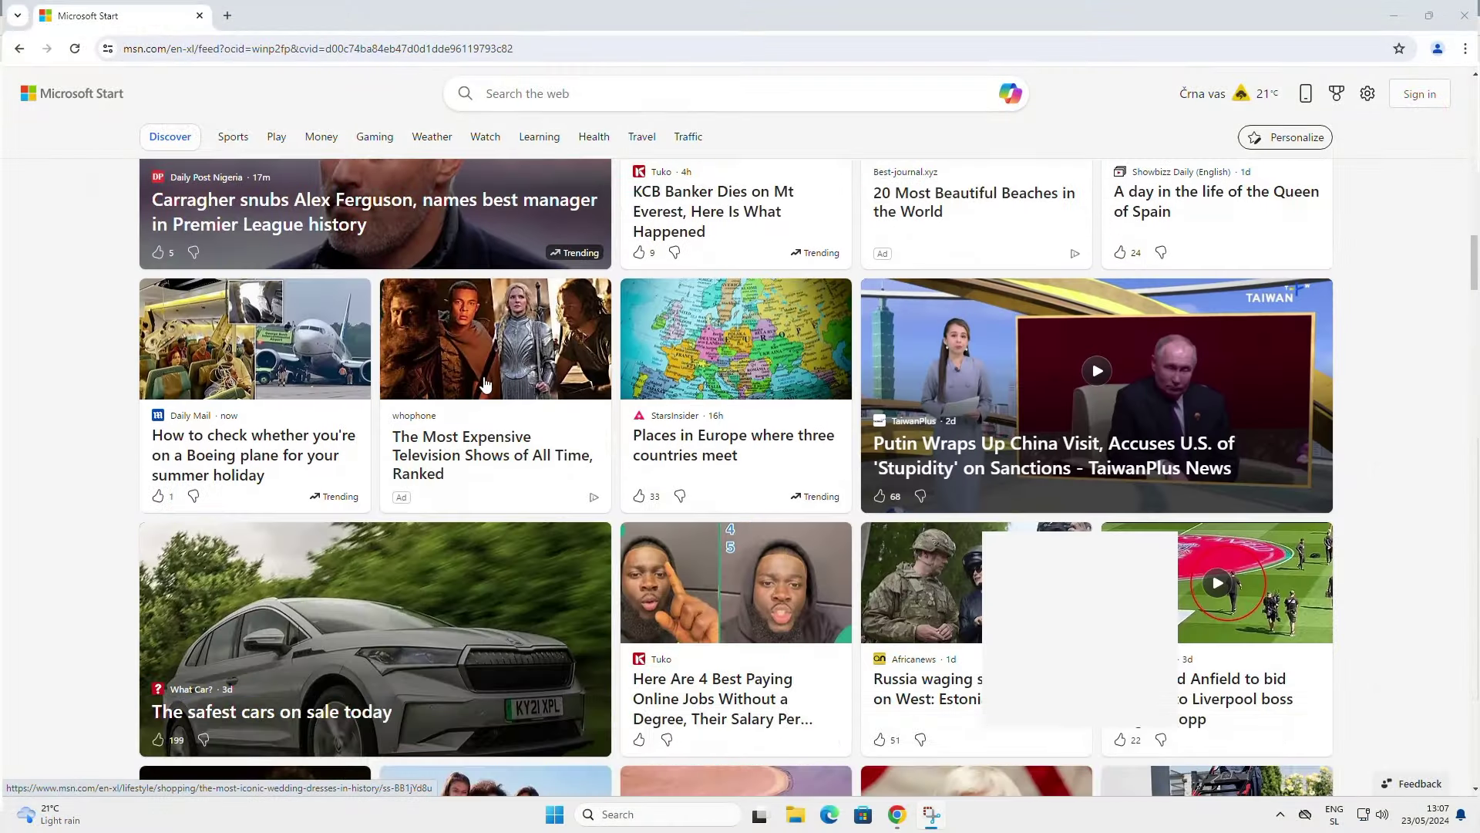
{"action": "scroll", "coordinate": [485, 384], "scroll_direction": "down", "scroll_amount": 8}
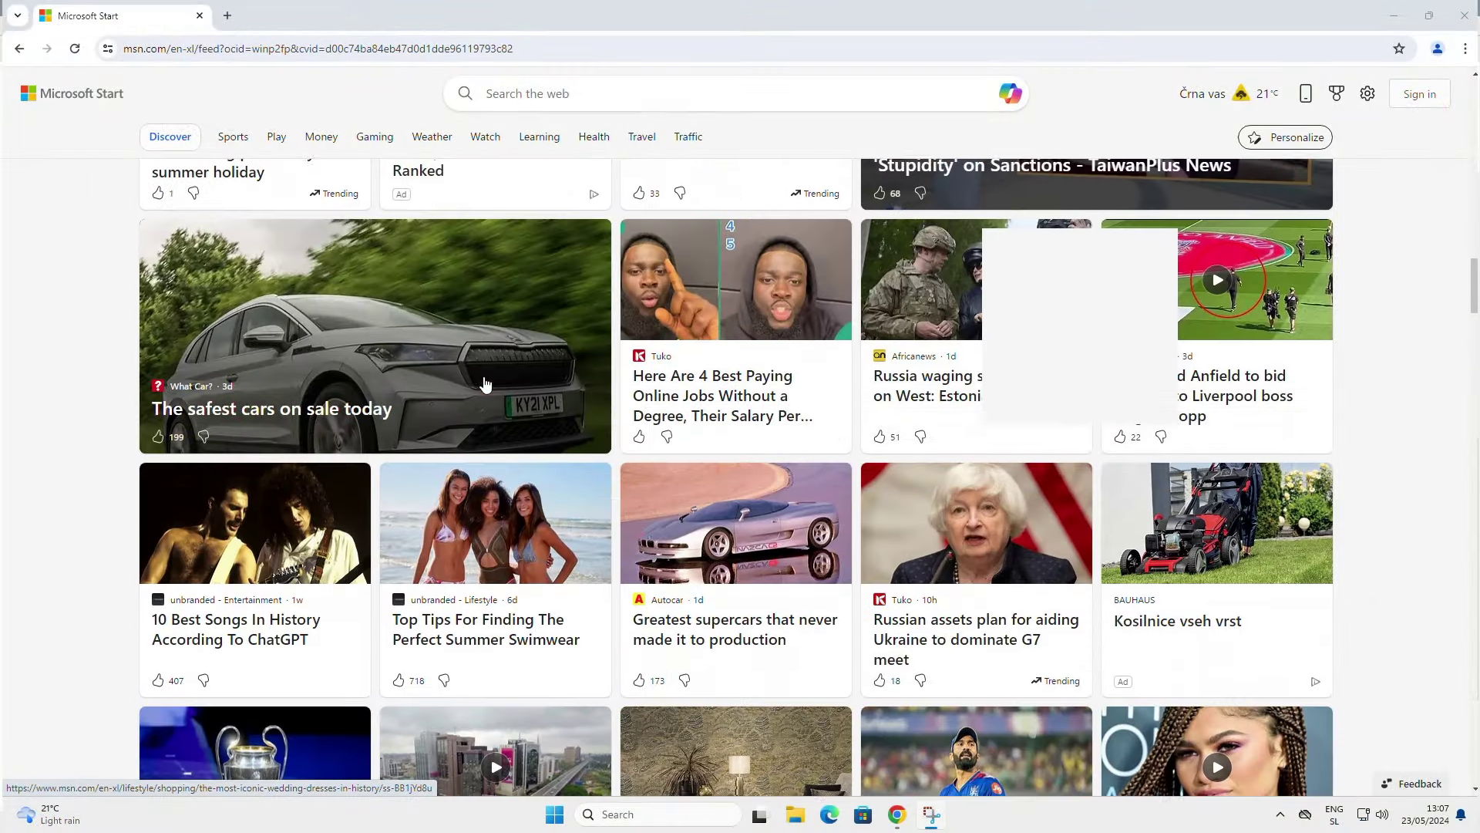
{"action": "scroll", "coordinate": [485, 383], "scroll_direction": "down", "scroll_amount": 9}
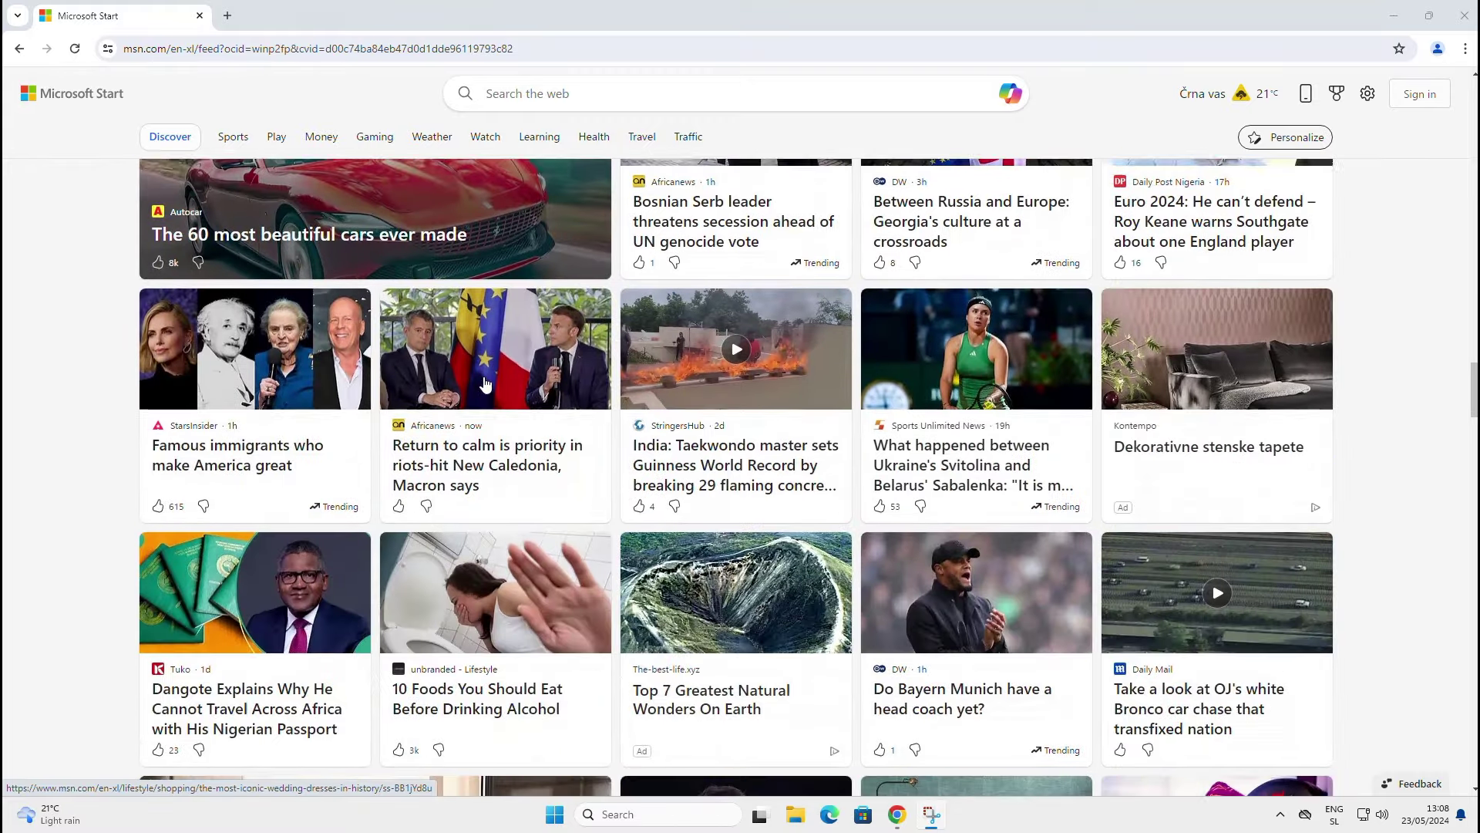
{"action": "scroll", "coordinate": [485, 383], "scroll_direction": "down", "scroll_amount": 10}
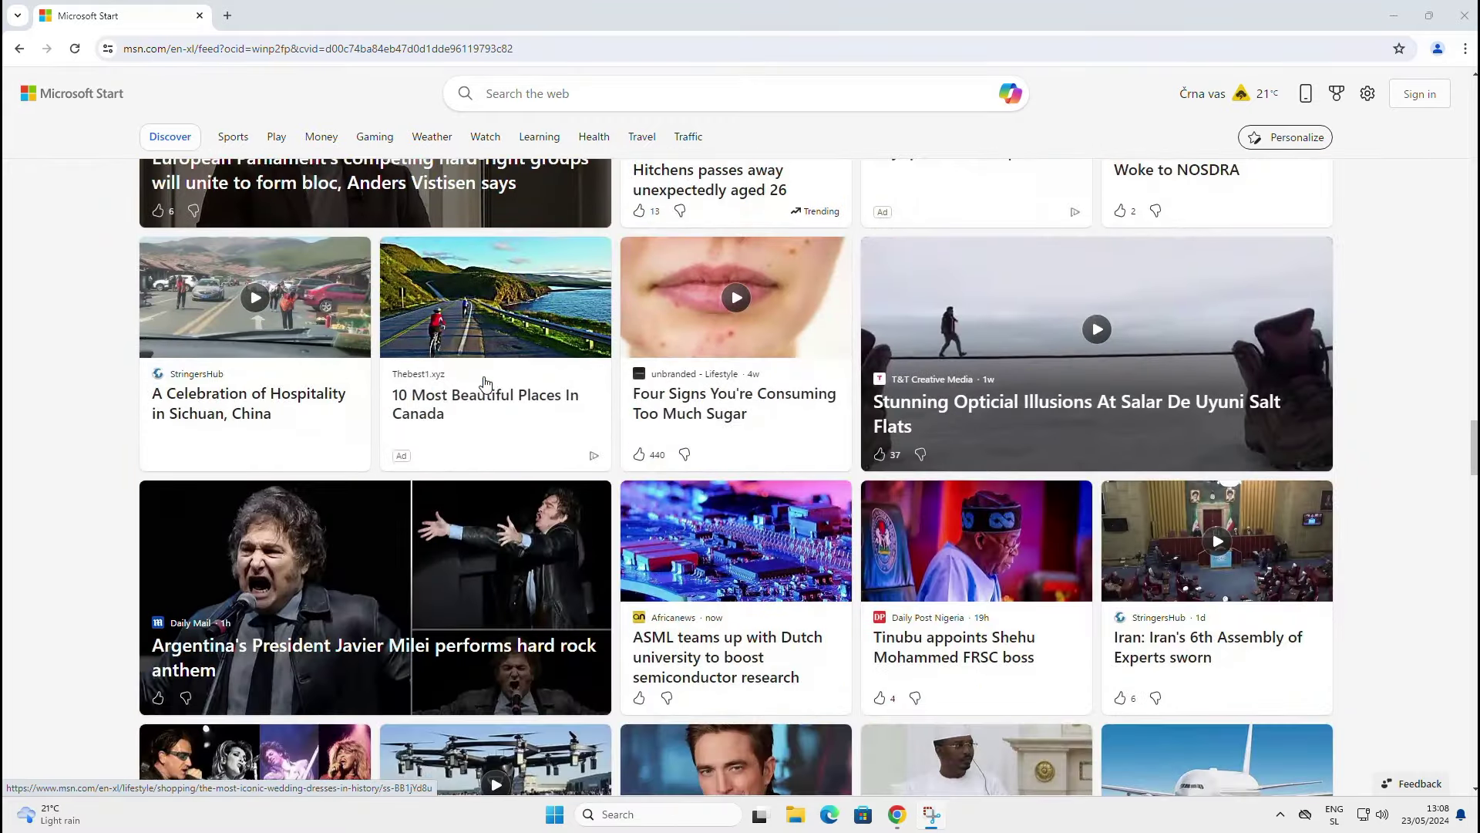
{"action": "scroll", "coordinate": [485, 384], "scroll_direction": "down", "scroll_amount": 7}
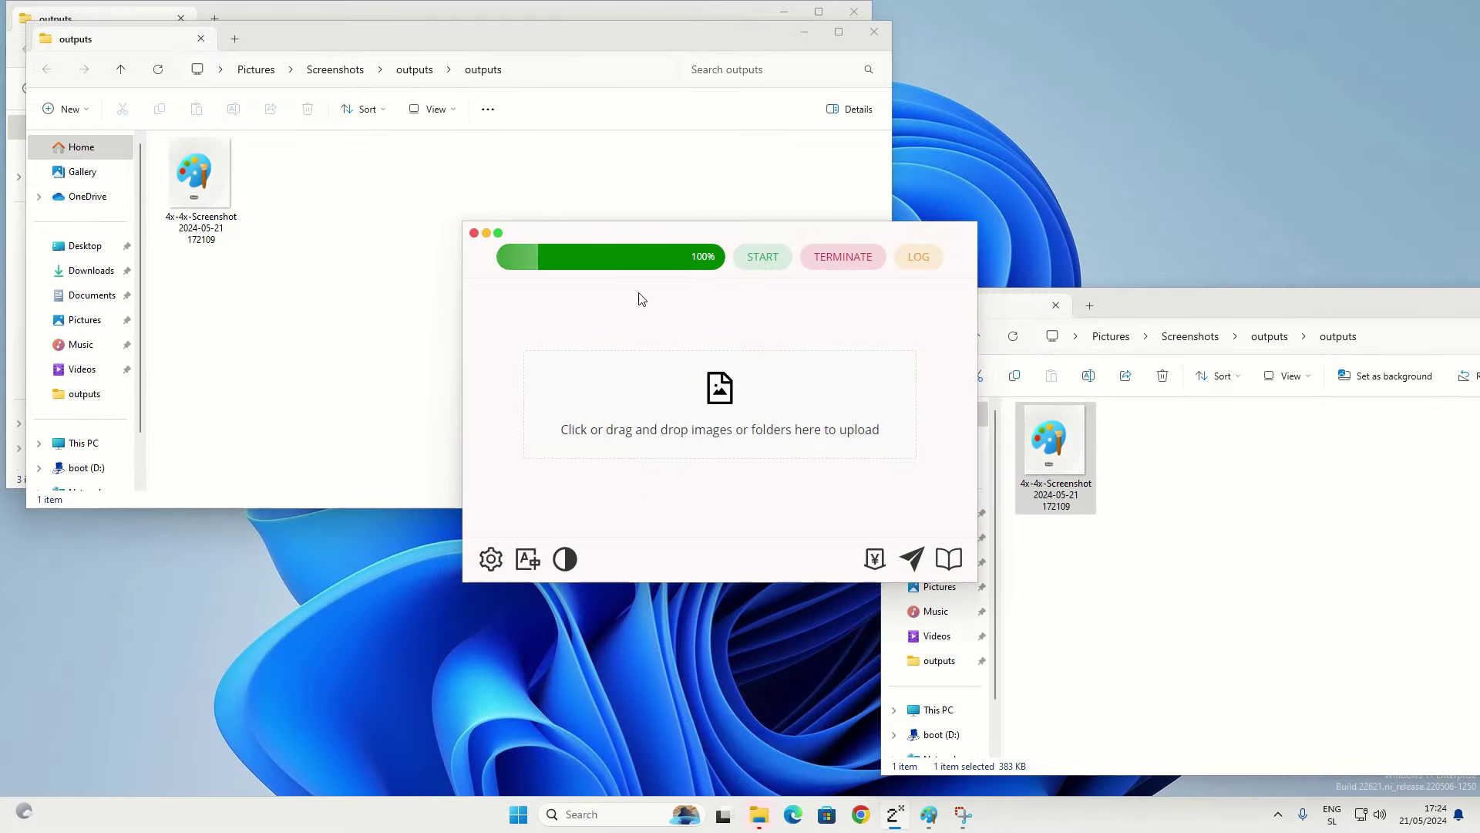
Close Final2x and view the 4x-upscaled 624 × 720 px palette image in Paint
{"action": "left_click", "coordinate": [473, 235]}
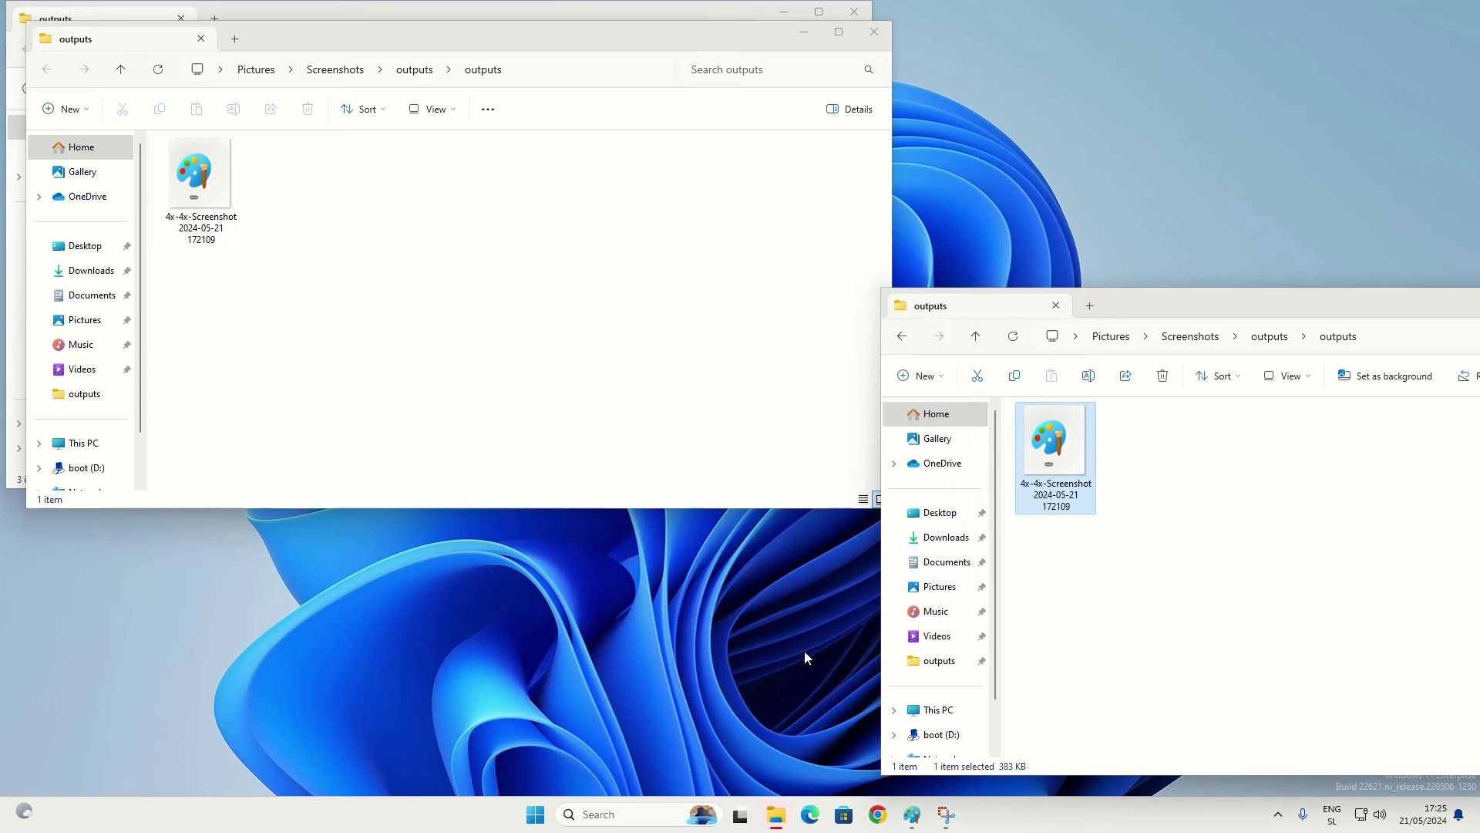
{"action": "left_click", "coordinate": [920, 819]}
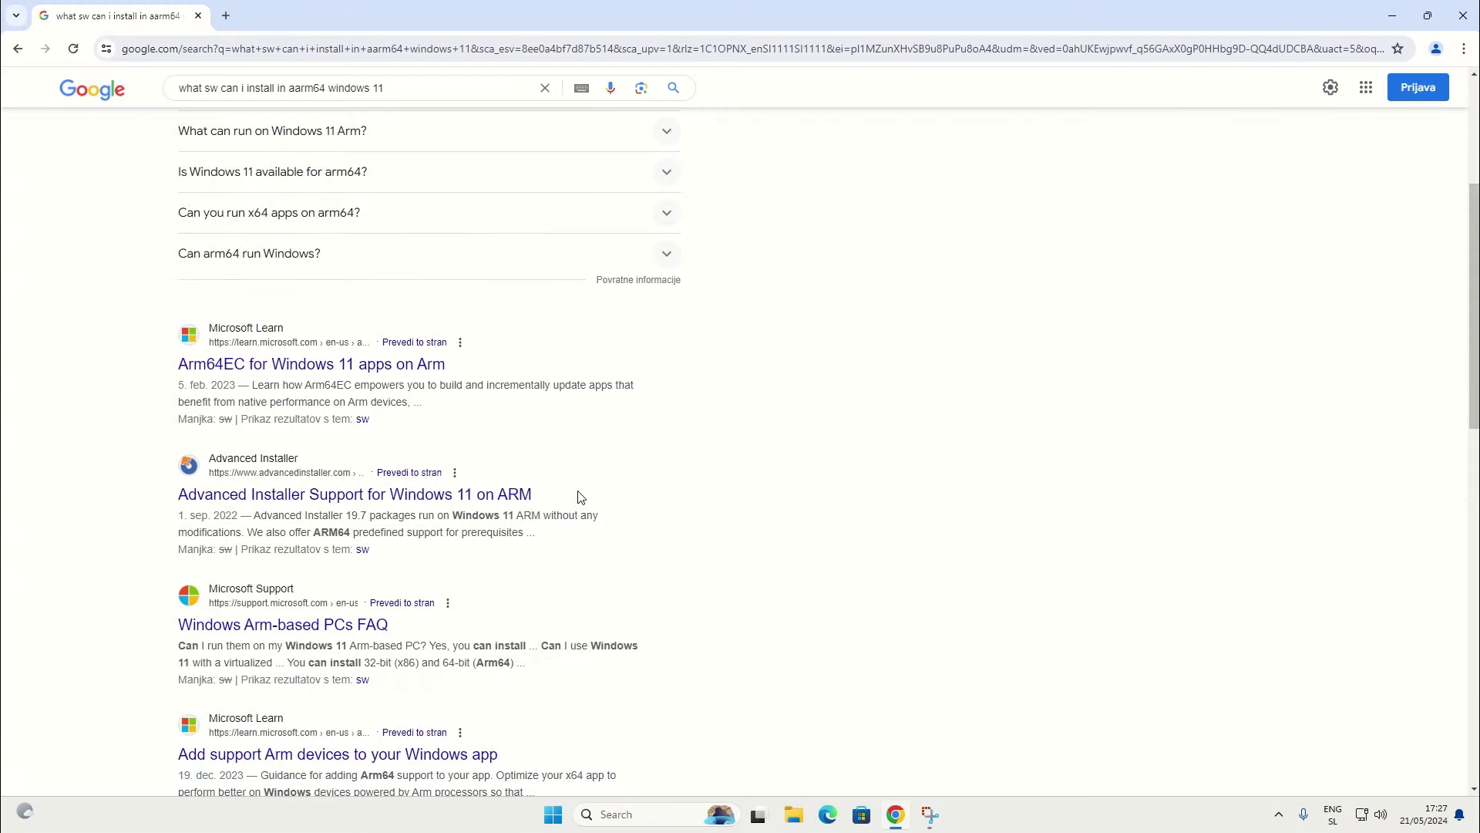
{"action": "scroll", "coordinate": [582, 497], "scroll_direction": "down", "scroll_amount": 2}
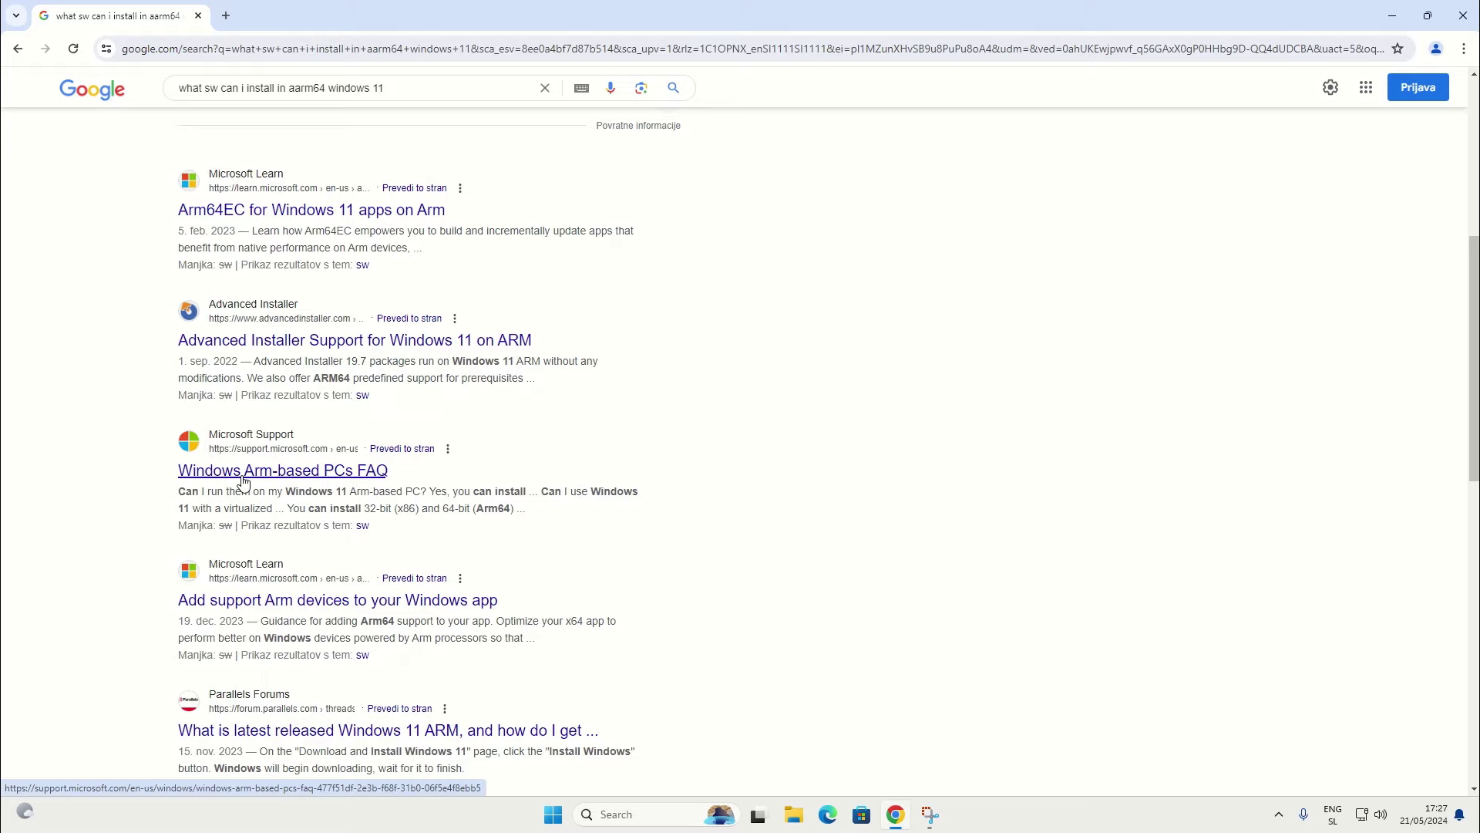
{"action": "scroll", "coordinate": [506, 473], "scroll_direction": "down", "scroll_amount": 1}
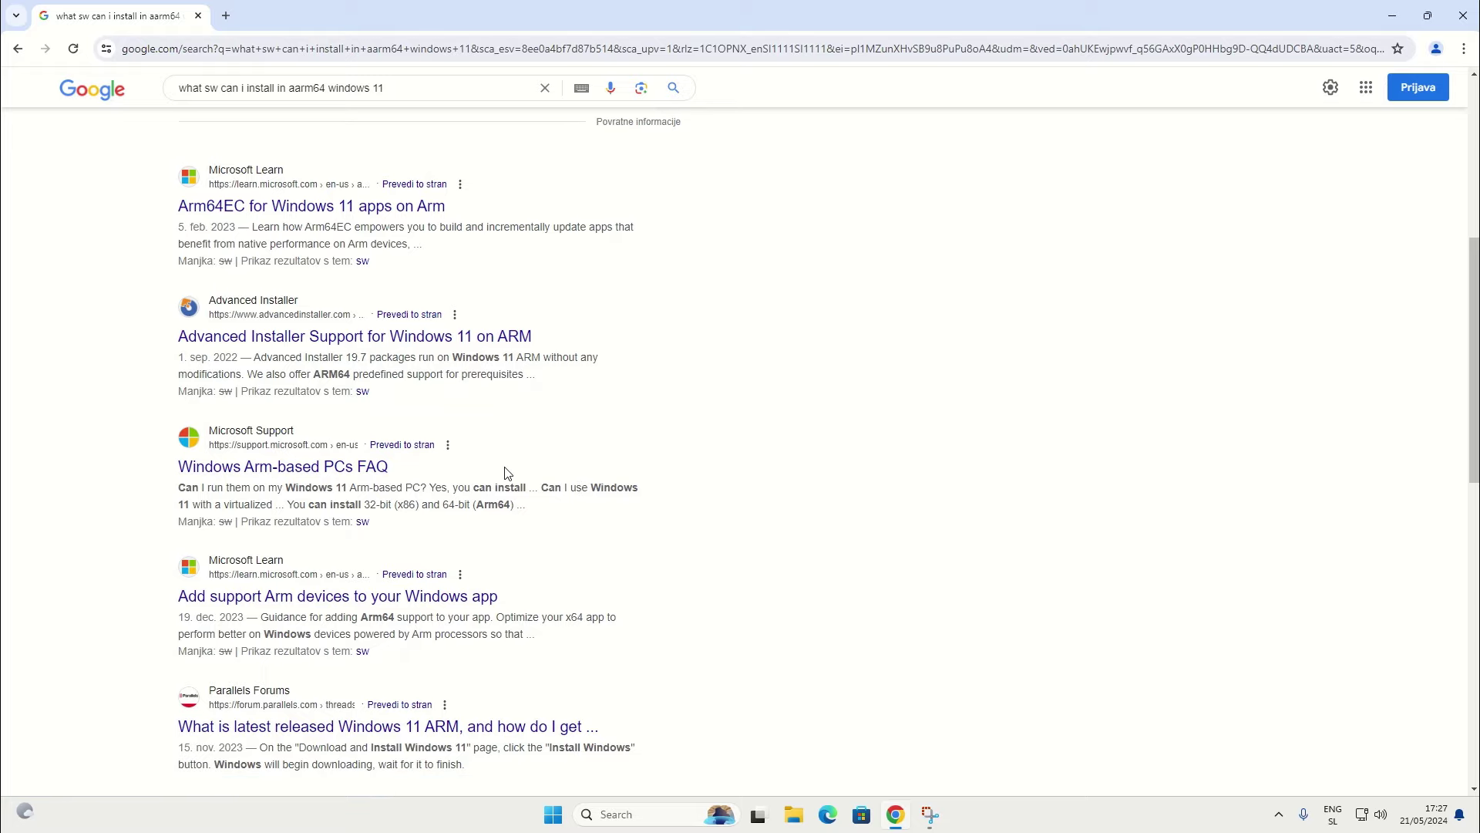